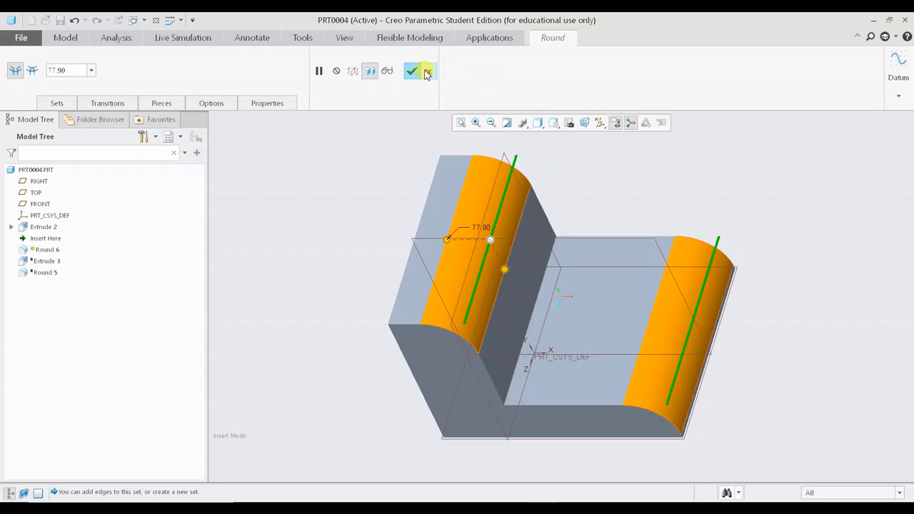
# - Complete the round with radius 77.90 on the two upper front edges of the L-shaped block
pyautogui.click(411, 71)
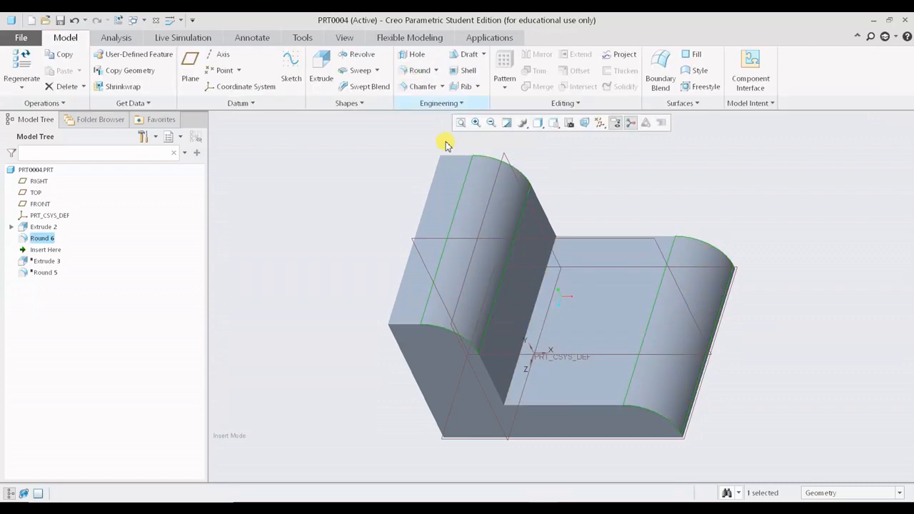
pyautogui.moveTo(673, 343); pyautogui.dragTo(588, 322, button='middle')
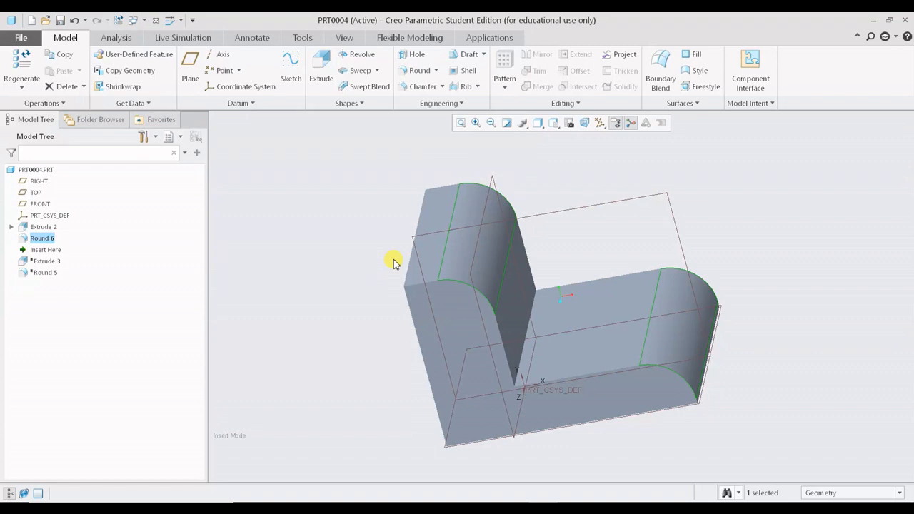
pyautogui.moveTo(608, 312); pyautogui.dragTo(569, 340, button='middle')
pyautogui.moveTo(514, 247); pyautogui.dragTo(495, 240, button='middle')
pyautogui.scroll(-2, 553, 255)
pyautogui.moveTo(560, 303)
pyautogui.mouseDown(button='middle')
pyautogui.moveTo(621, 314)
pyautogui.moveTo(648, 292)
pyautogui.moveTo(605, 316)
pyautogui.moveTo(617, 308)
pyautogui.mouseUp(button='middle')
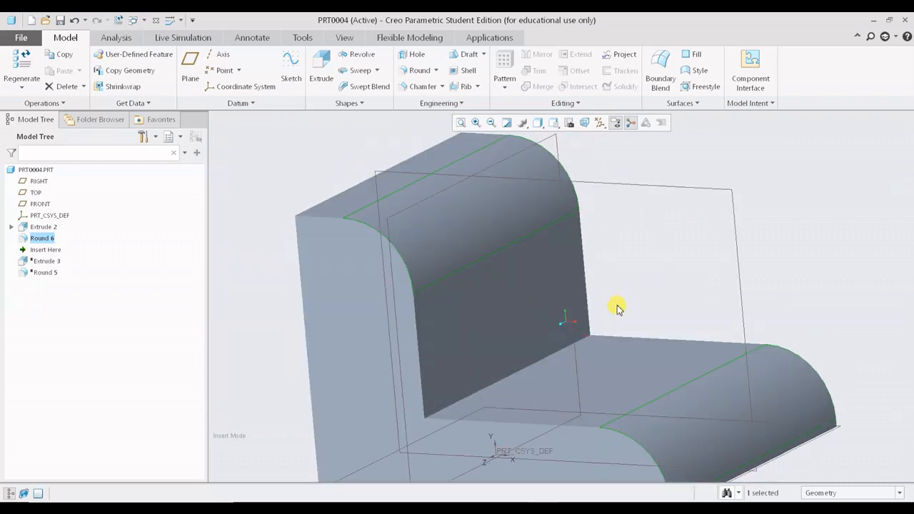
pyautogui.scroll(1, 452, 259)
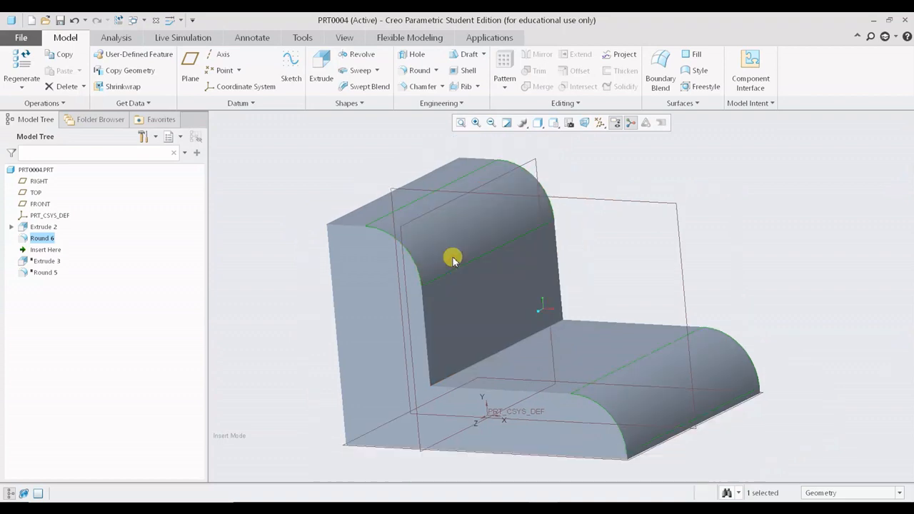
pyautogui.click(457, 238)
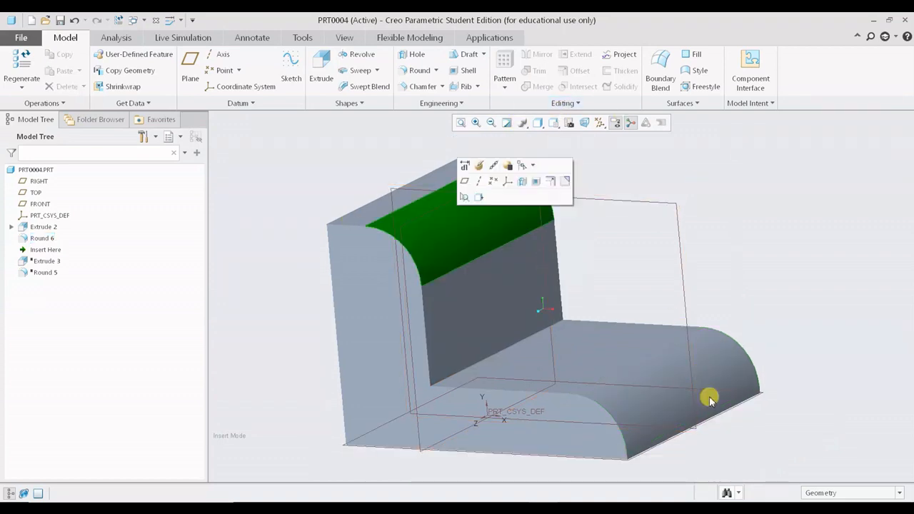
pyautogui.click(797, 309)
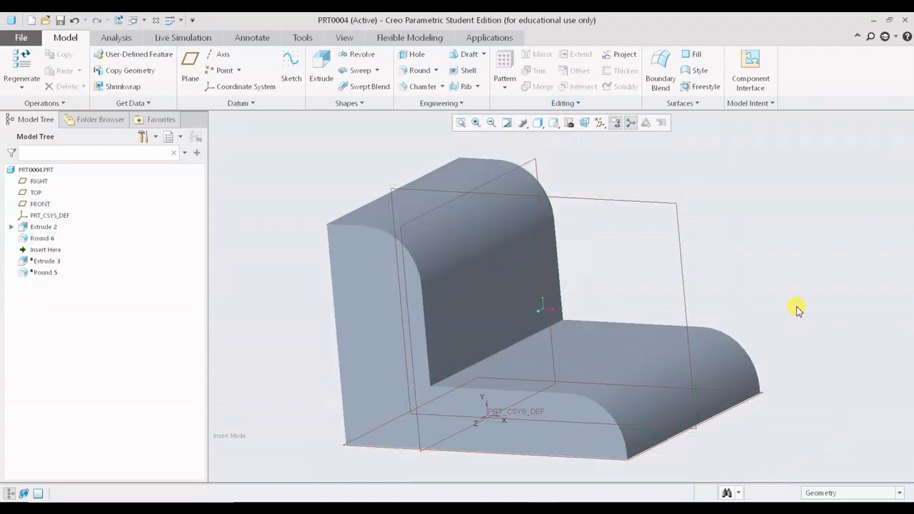
# - Round the inner corner between the two curved round surfaces with a radius of about 100
pyautogui.click(421, 69)
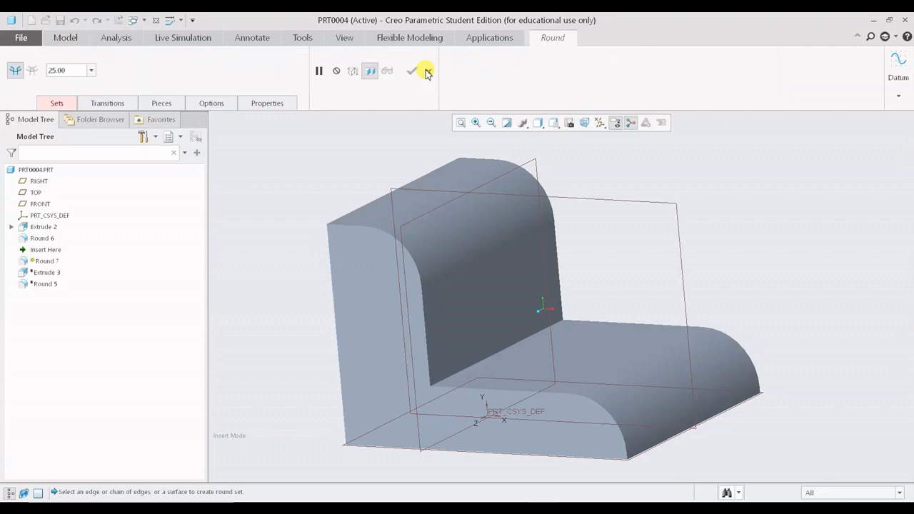
pyautogui.click(482, 213)
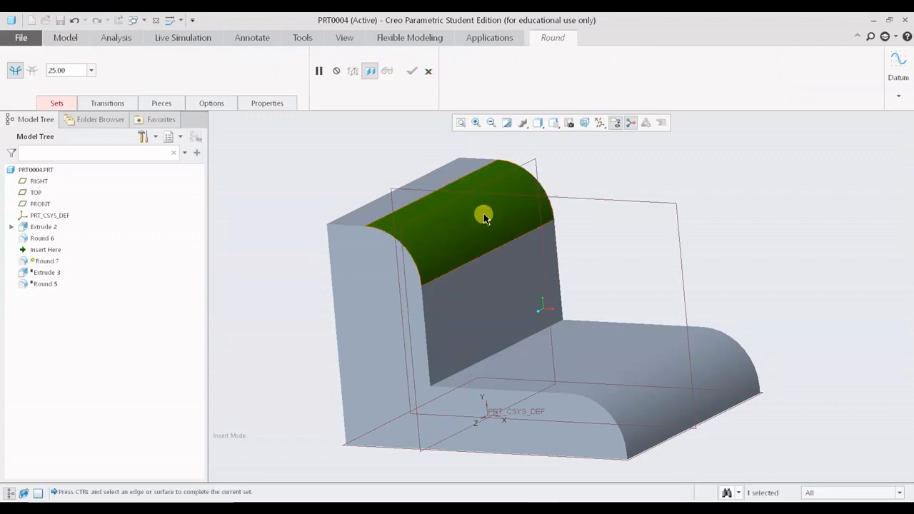
pyautogui.keyDown('ctrl'); pyautogui.click(659, 408); pyautogui.keyUp('ctrl')
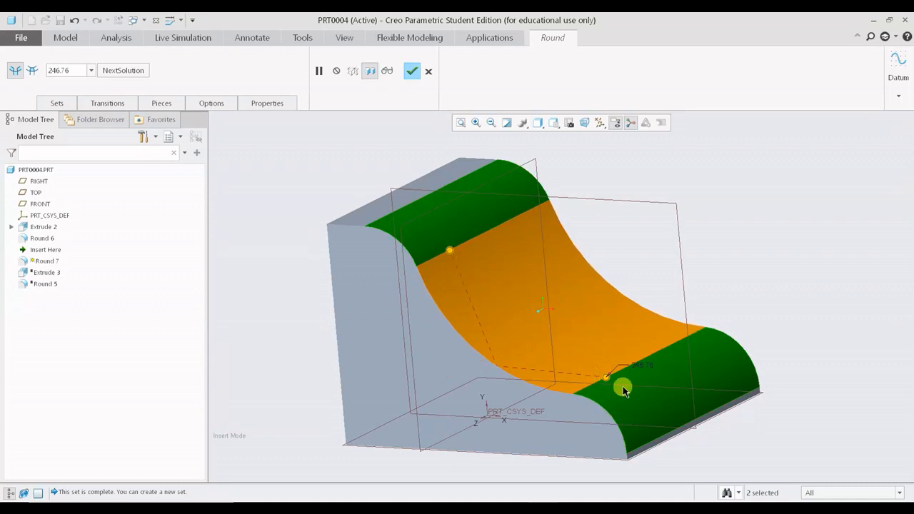
pyautogui.moveTo(451, 262); pyautogui.dragTo(521, 303)
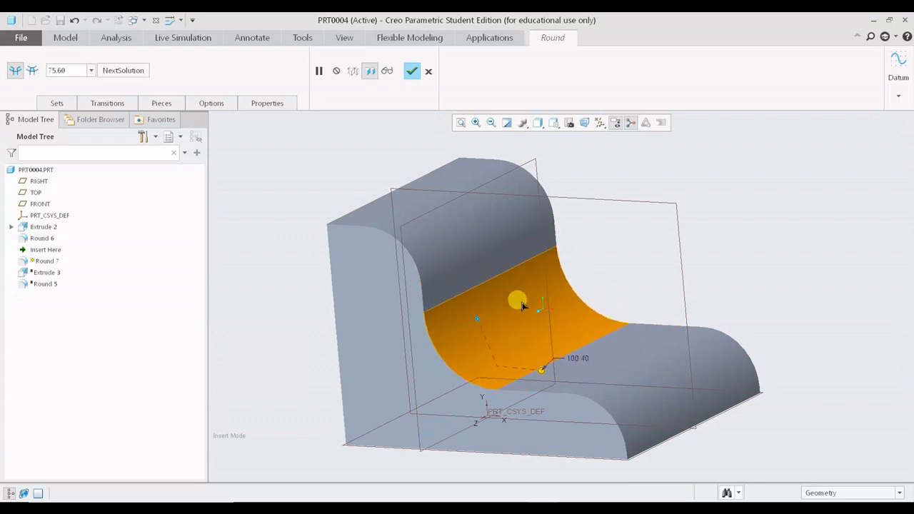
pyautogui.moveTo(612, 320); pyautogui.dragTo(576, 328, button='middle')
pyautogui.middleClick(571, 324)
pyautogui.moveTo(485, 250); pyautogui.dragTo(531, 272, button='middle')
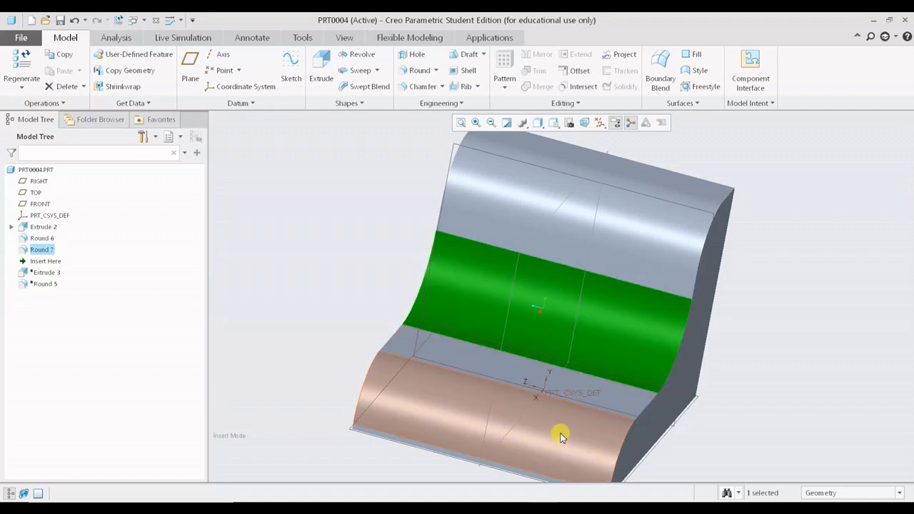
pyautogui.click(557, 430)
pyautogui.click(637, 242)
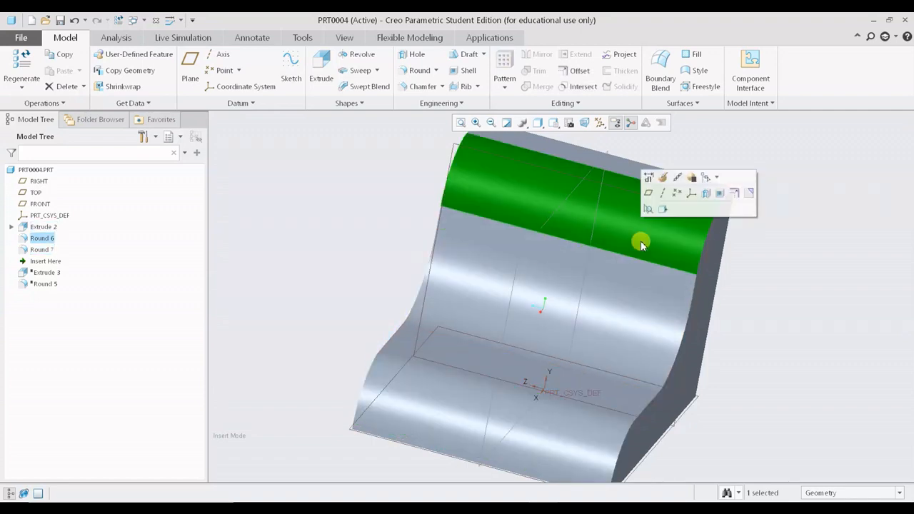
pyautogui.moveTo(787, 296); pyautogui.dragTo(615, 354, button='middle')
pyautogui.click(755, 276)
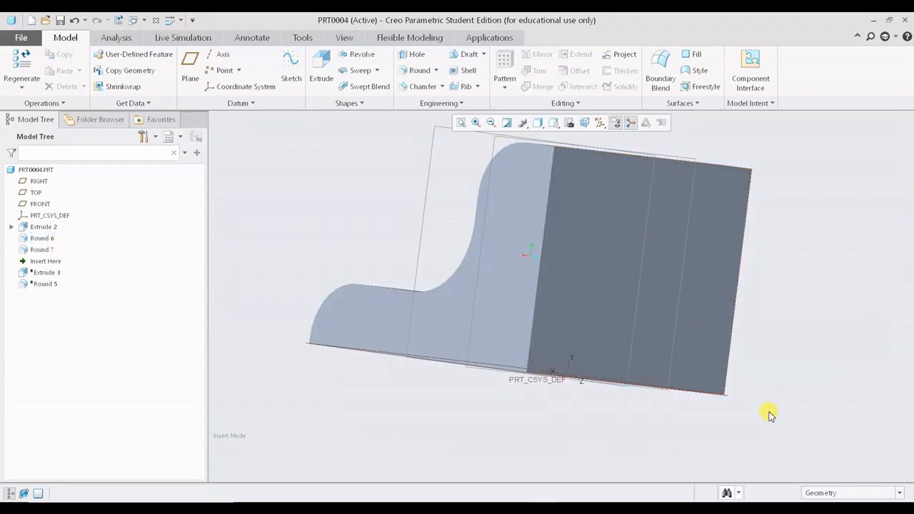
pyautogui.moveTo(548, 427); pyautogui.dragTo(571, 401, button='middle')
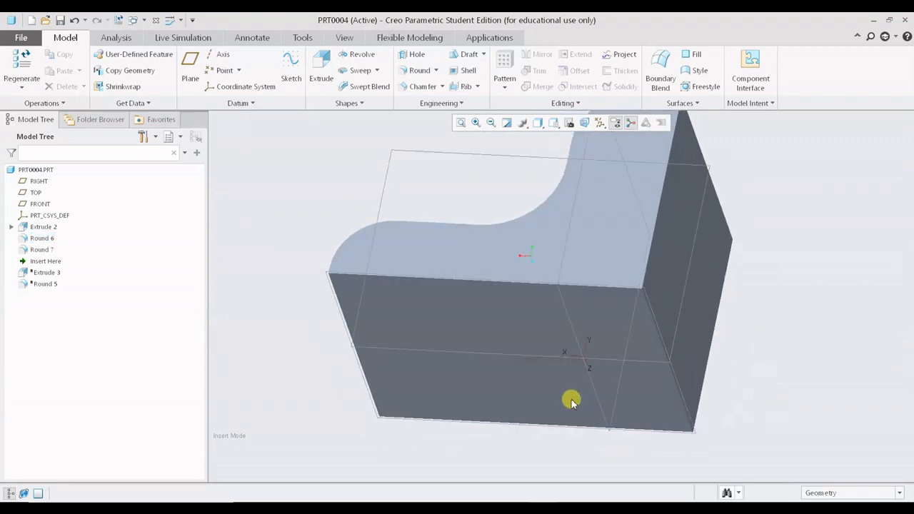
pyautogui.moveTo(676, 242); pyautogui.dragTo(708, 272, button='middle')
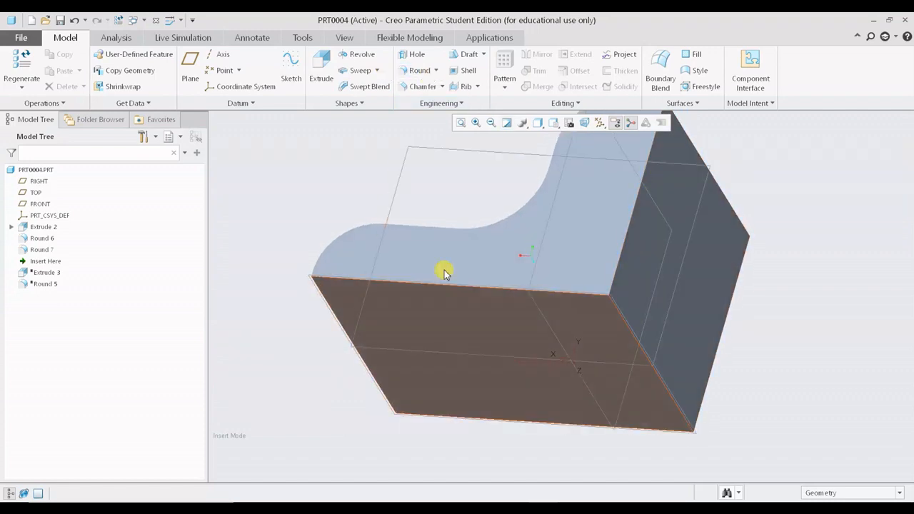
pyautogui.click(411, 71)
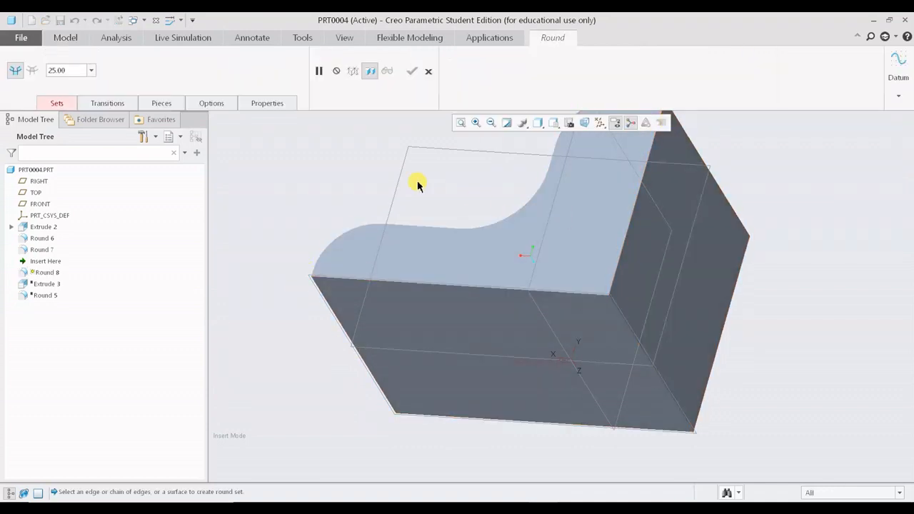
pyautogui.click(433, 286)
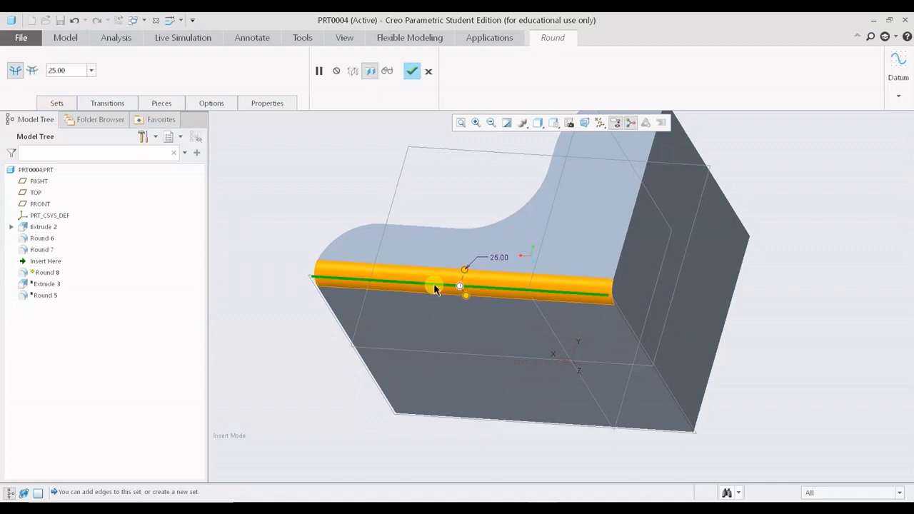
pyautogui.keyDown('ctrl'); pyautogui.click(629, 236); pyautogui.keyUp('ctrl')
pyautogui.click(428, 72)
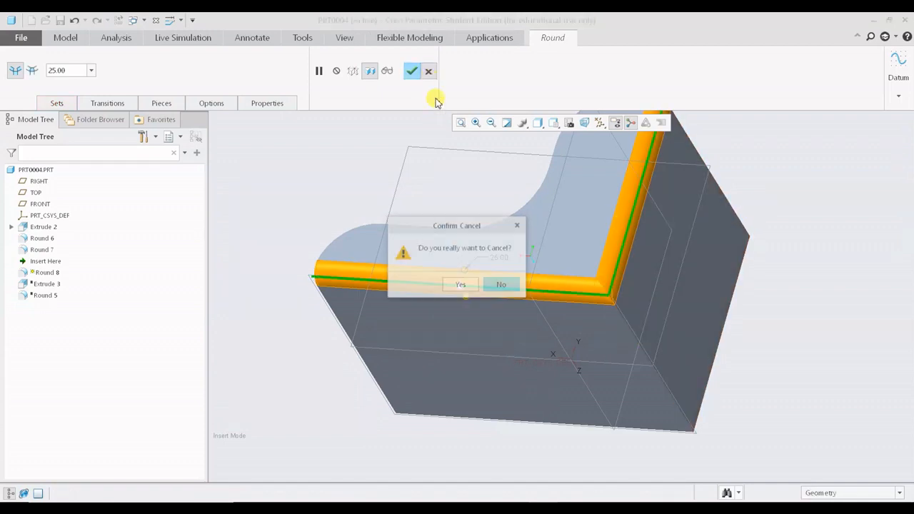
pyautogui.press('Return')
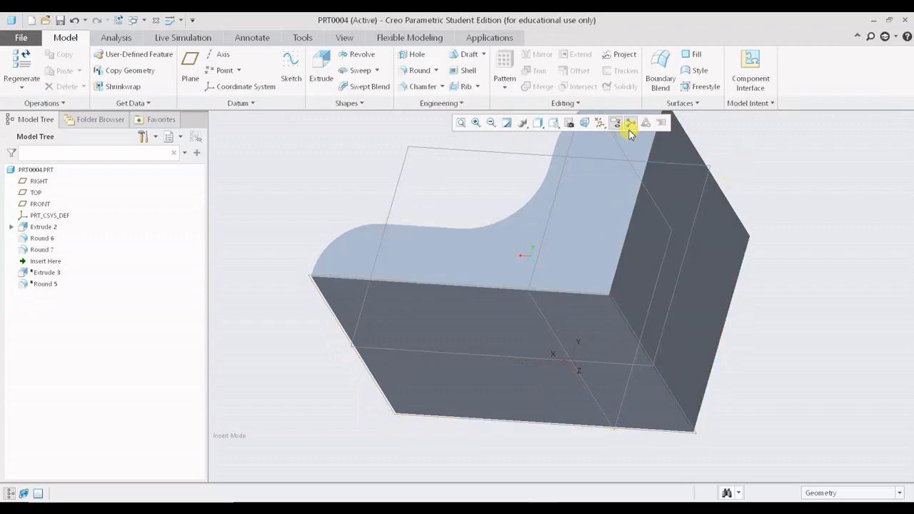
# - Round the bottom rear edge of the block with a radius of about 43
pyautogui.click(412, 71)
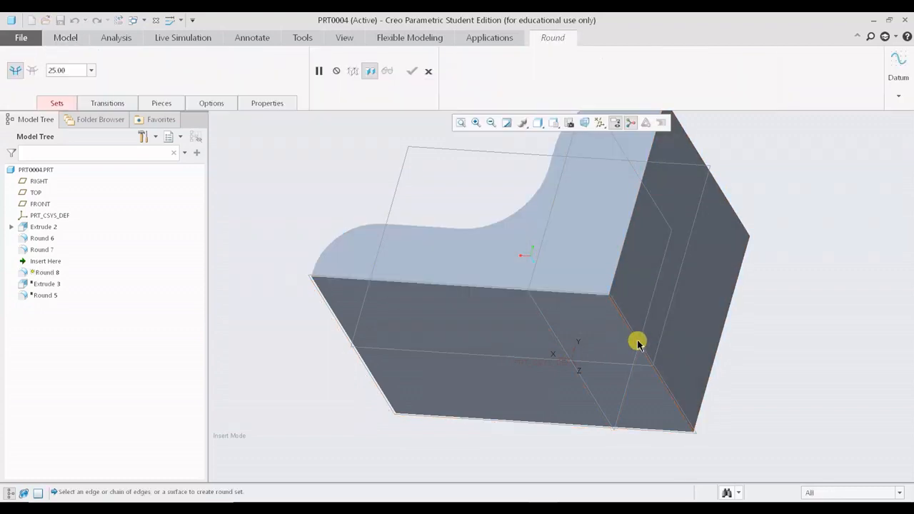
pyautogui.click(629, 333)
pyautogui.moveTo(635, 364); pyautogui.dragTo(716, 304)
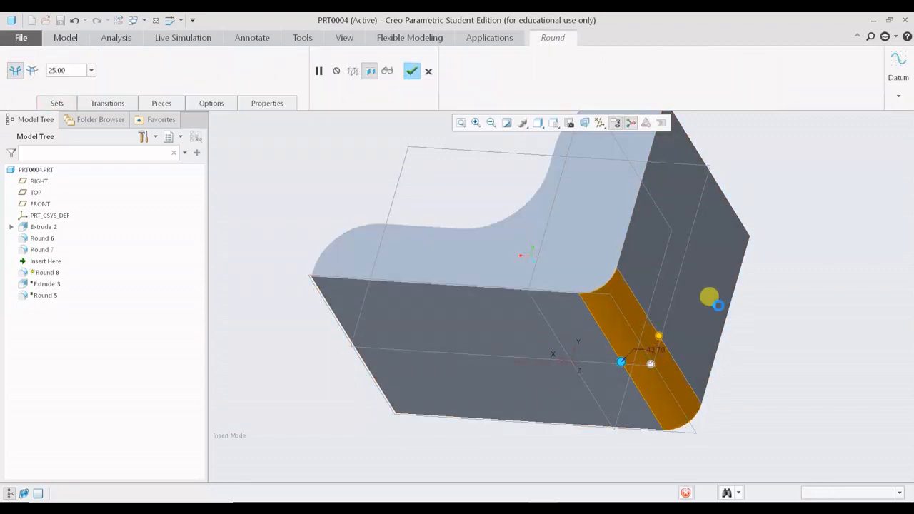
pyautogui.scroll(2, 793, 247)
pyautogui.middleClick(793, 247)
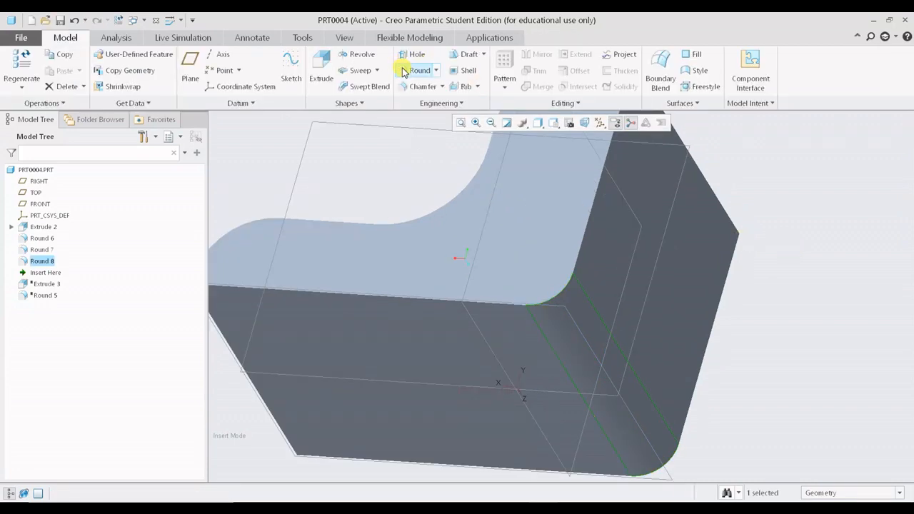
# - Start a round along the bottom and back edges of one side face with a radius of 58
pyautogui.click(404, 72)
pyautogui.click(445, 303)
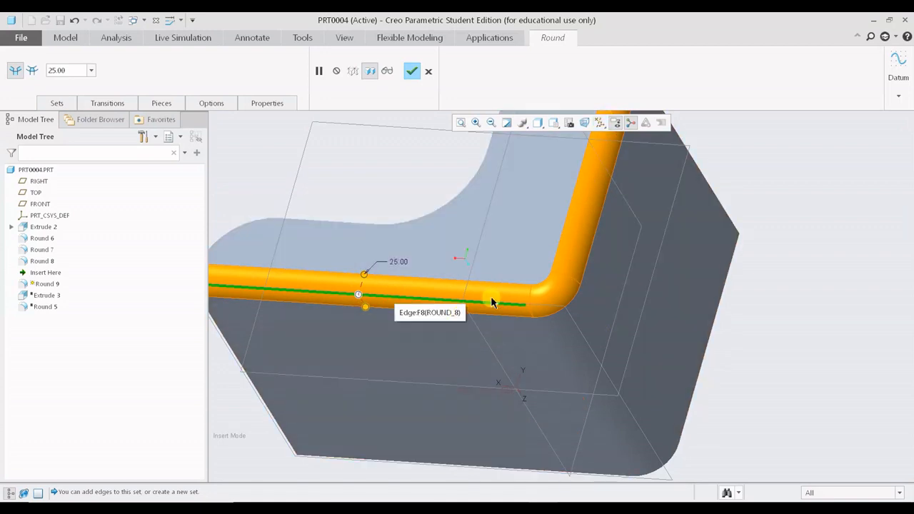
pyautogui.moveTo(365, 320); pyautogui.dragTo(391, 336)
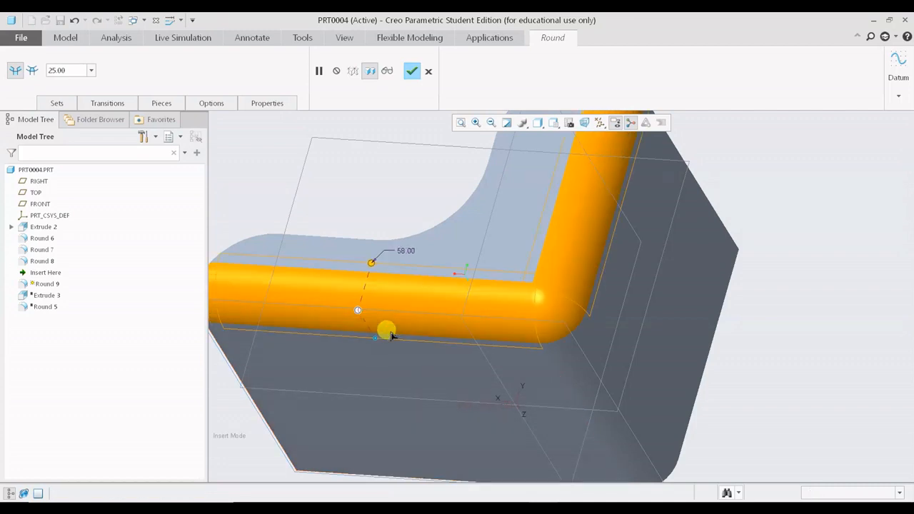
# - Add the matching bottom and back edges of the opposite side face at radius 58 and complete the round
pyautogui.moveTo(607, 361); pyautogui.dragTo(482, 374, button='middle')
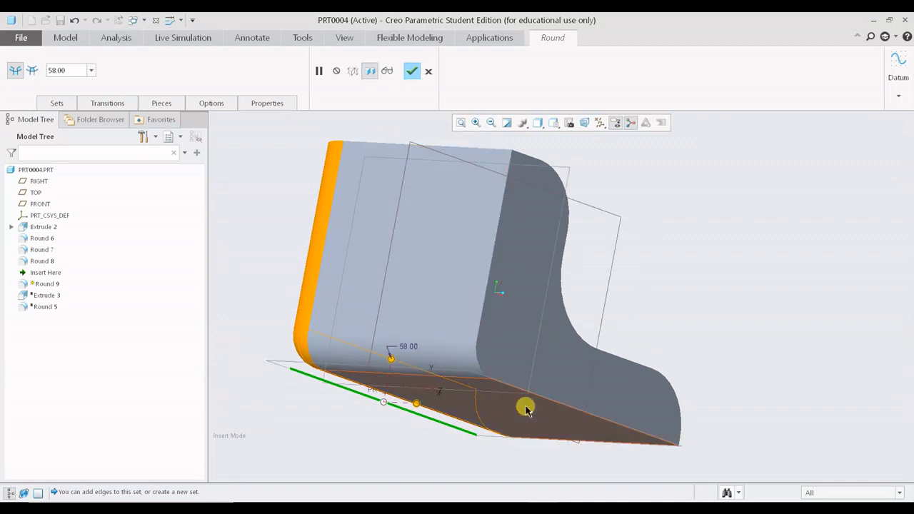
pyautogui.moveTo(524, 408)
pyautogui.mouseDown(button='middle')
pyautogui.moveTo(506, 393)
pyautogui.moveTo(534, 417)
pyautogui.mouseUp(button='middle')
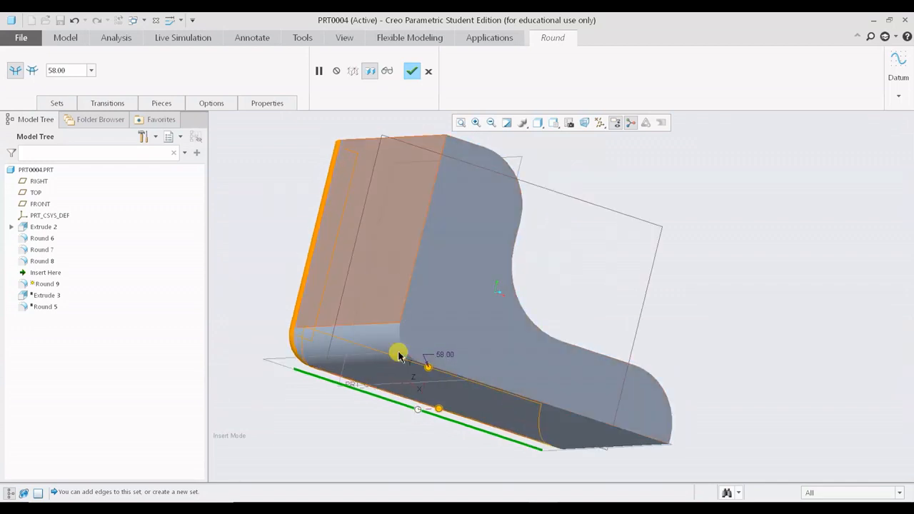
pyautogui.moveTo(453, 360); pyautogui.dragTo(465, 363, button='middle')
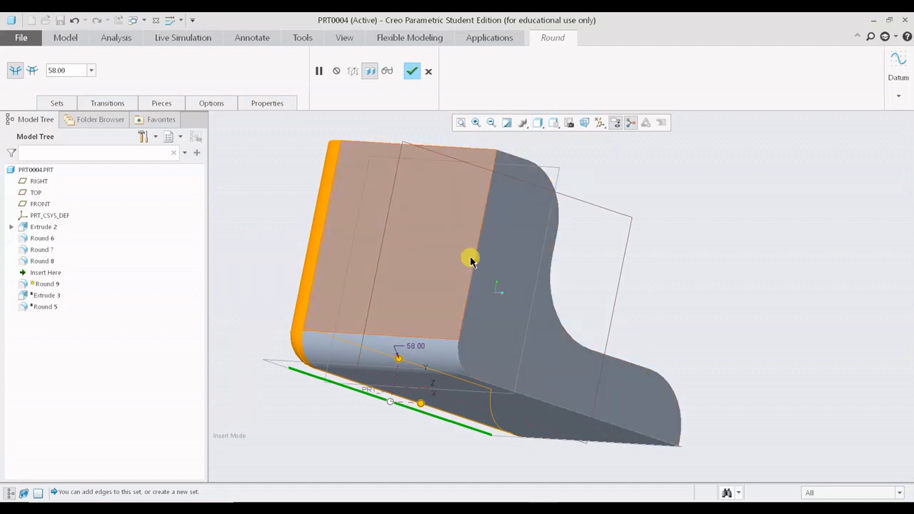
pyautogui.click(475, 247)
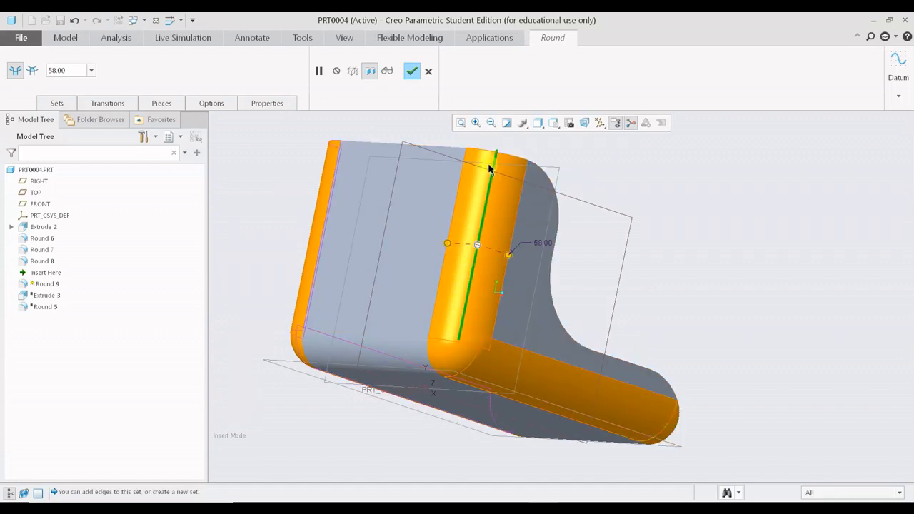
pyautogui.moveTo(703, 395)
pyautogui.mouseDown(button='middle')
pyautogui.moveTo(457, 397)
pyautogui.moveTo(409, 436)
pyautogui.moveTo(736, 351)
pyautogui.mouseUp(button='middle')
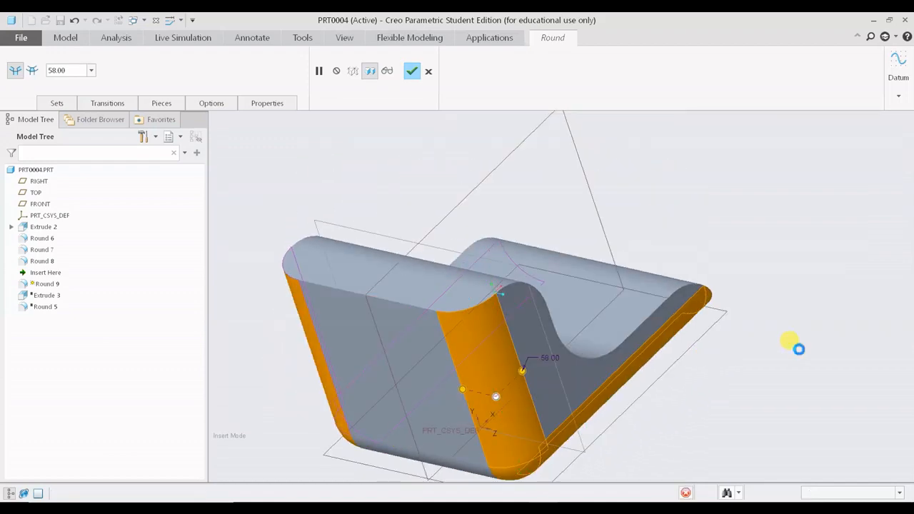
pyautogui.middleClick(797, 347)
pyautogui.moveTo(797, 347)
pyautogui.mouseDown(button='middle')
pyautogui.moveTo(750, 369)
pyautogui.moveTo(689, 333)
pyautogui.moveTo(615, 382)
pyautogui.moveTo(609, 399)
pyautogui.moveTo(664, 393)
pyautogui.moveTo(690, 407)
pyautogui.mouseUp(button='middle')
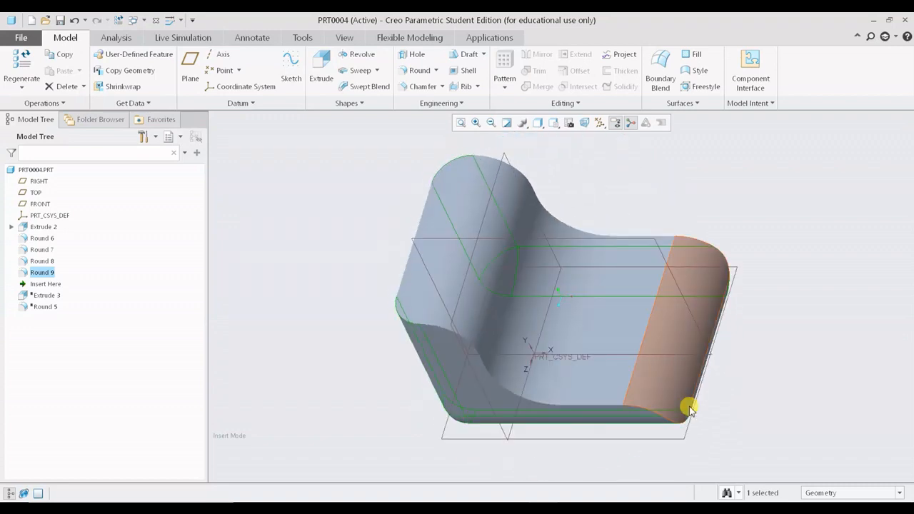
pyautogui.hotkey('ctrl', 'd')
# - Start a round with a radius of 10 along the tangent edge chain bordering the curved seat and backrest surface
pyautogui.moveTo(714, 153)
pyautogui.mouseDown(button='middle')
pyautogui.moveTo(716, 190)
pyautogui.moveTo(740, 139)
pyautogui.moveTo(691, 163)
pyautogui.moveTo(447, 135)
pyautogui.moveTo(707, 254)
pyautogui.moveTo(722, 280)
pyautogui.mouseUp(button='middle')
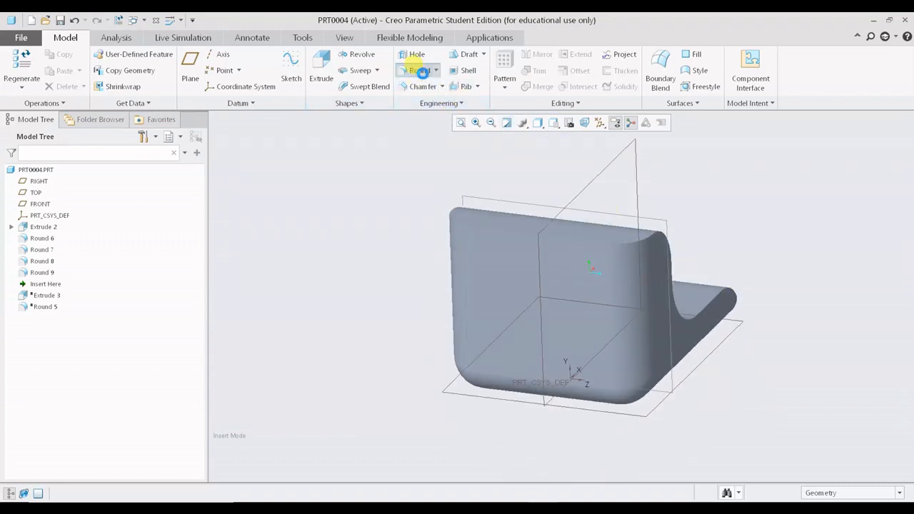
pyautogui.click(422, 70)
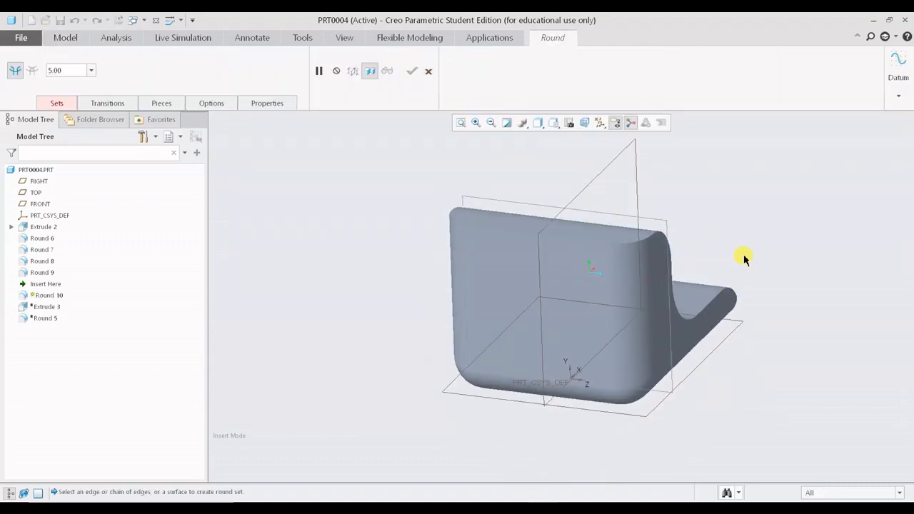
pyautogui.moveTo(743, 258); pyautogui.dragTo(493, 336, button='middle')
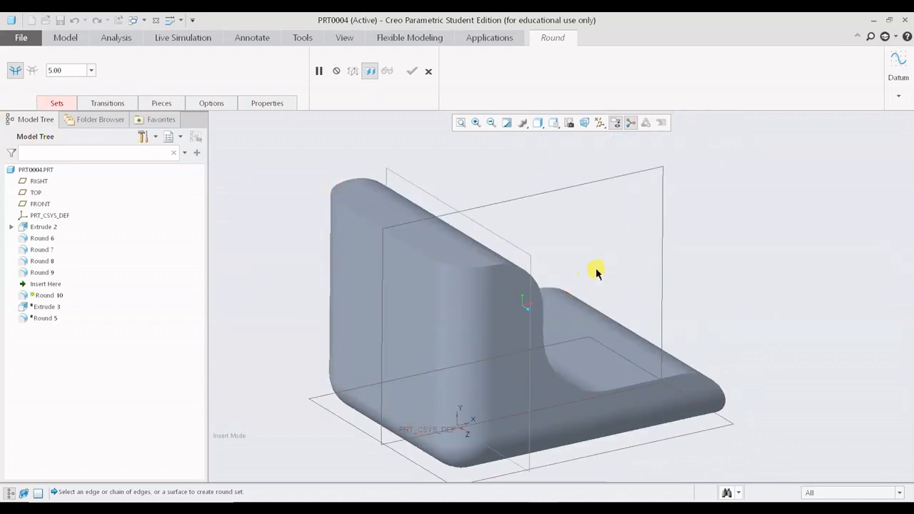
pyautogui.moveTo(593, 269); pyautogui.dragTo(596, 195, button='middle')
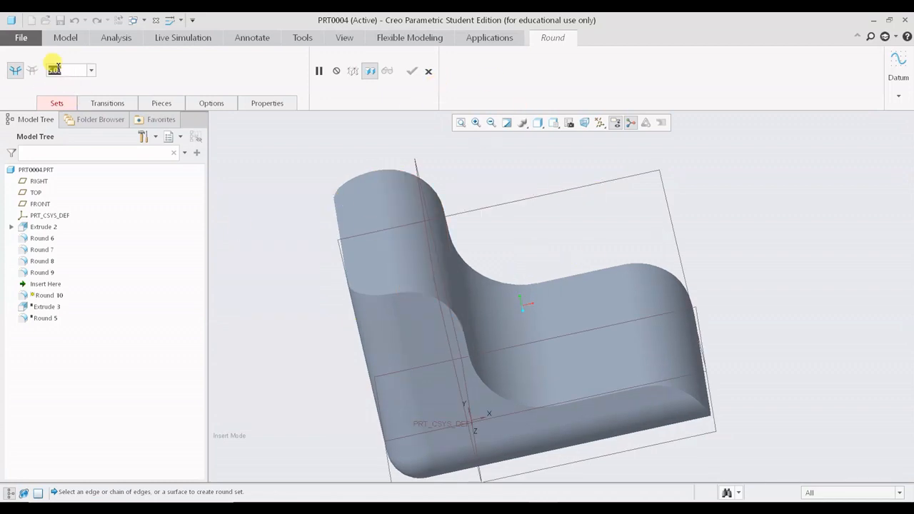
pyautogui.press('Return')
pyautogui.moveTo(340, 221); pyautogui.dragTo(633, 331, button='middle')
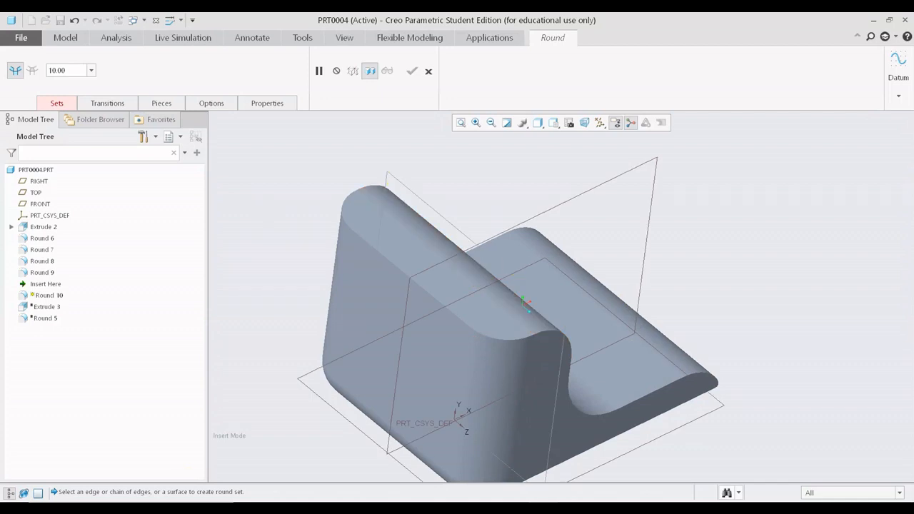
pyautogui.moveTo(309, 194); pyautogui.dragTo(404, 298, button='middle')
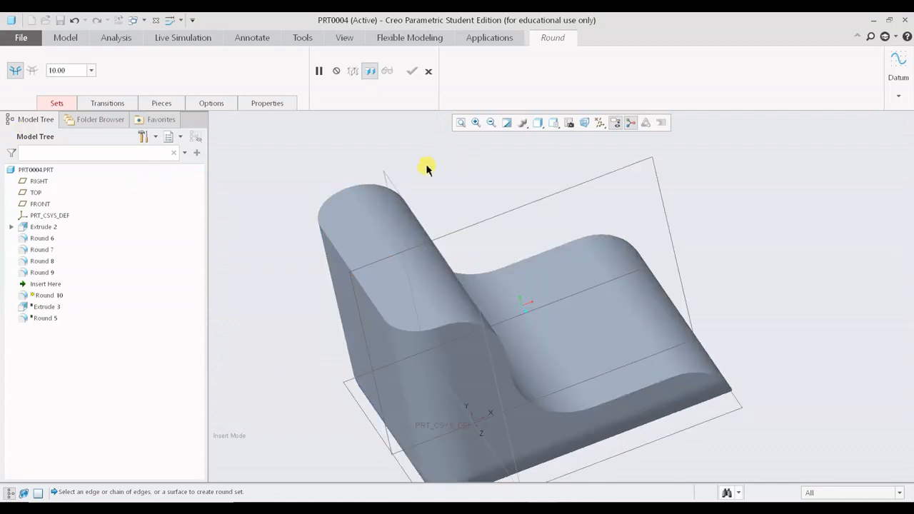
pyautogui.scroll(-2, 419, 331)
pyautogui.click(418, 335)
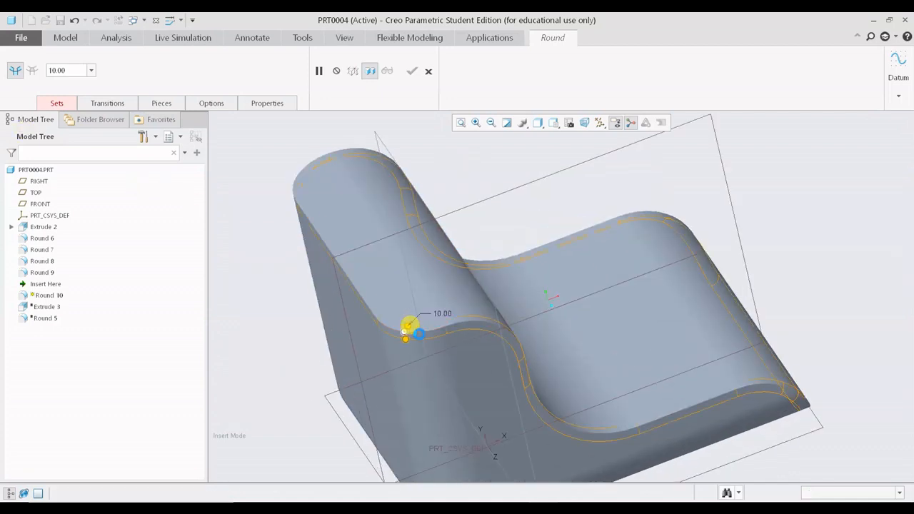
# - Enlarge the radius of the round along the seat's rim and complete the feature
pyautogui.moveTo(409, 325); pyautogui.dragTo(290, 265, button='middle')
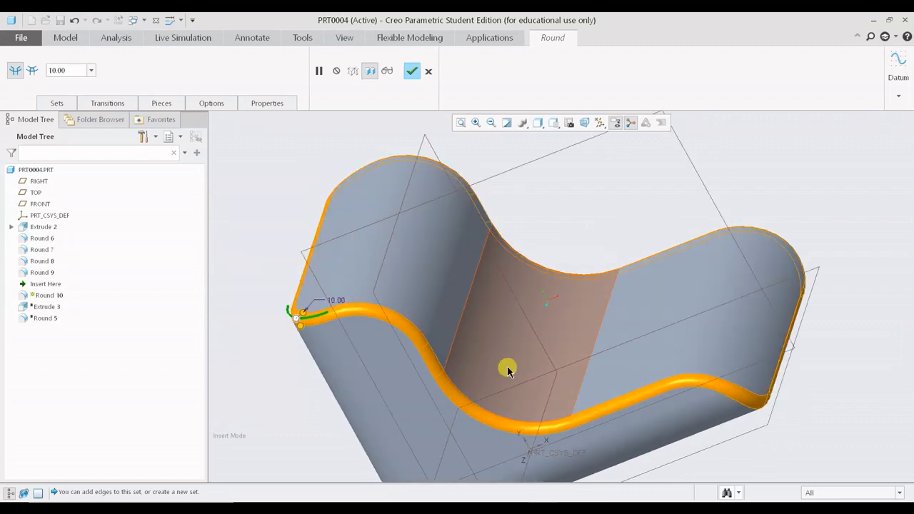
pyautogui.moveTo(673, 393); pyautogui.dragTo(633, 393, button='middle')
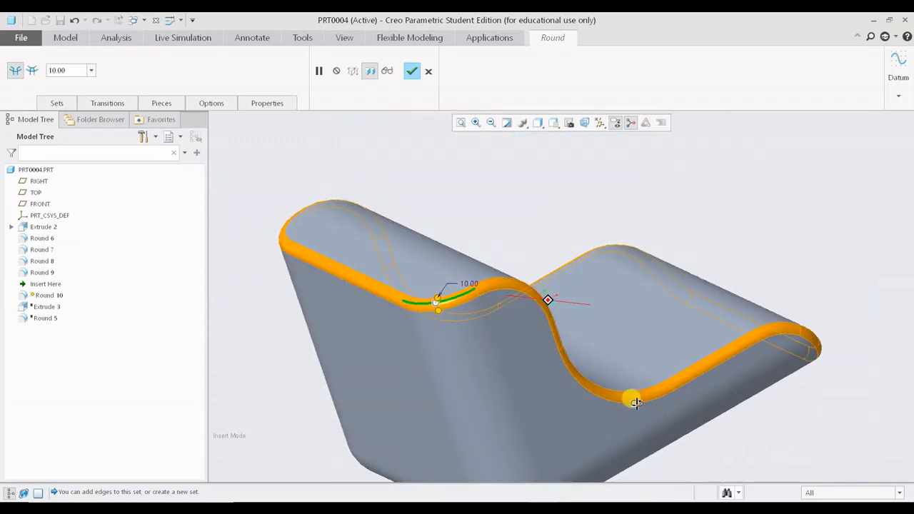
pyautogui.moveTo(440, 316); pyautogui.dragTo(435, 310)
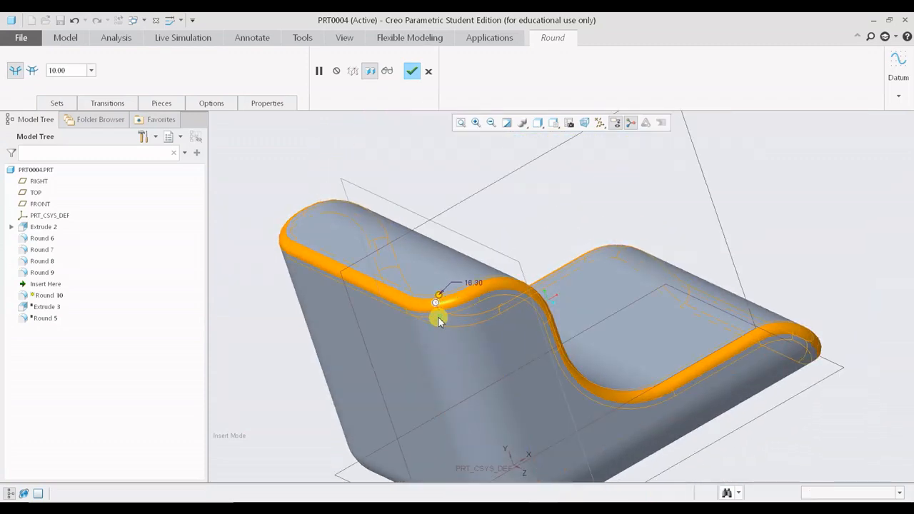
pyautogui.moveTo(801, 292); pyautogui.dragTo(584, 363, button='middle')
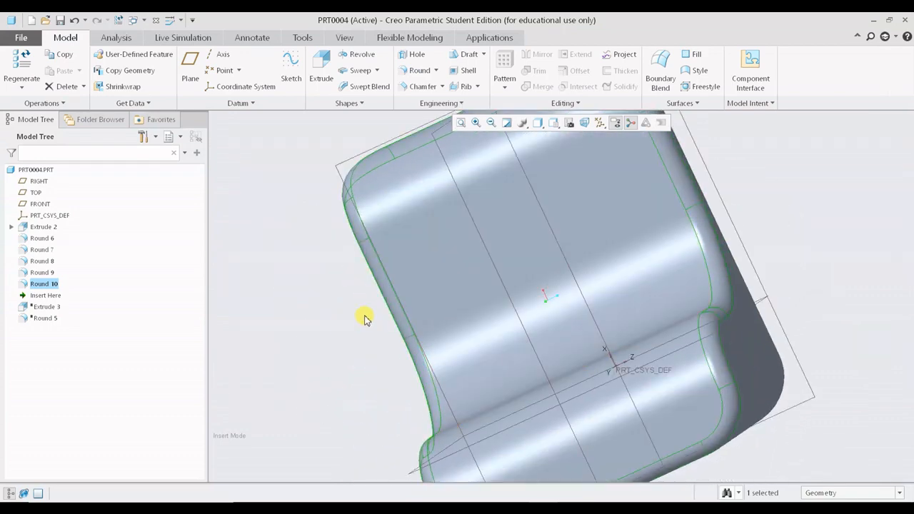
pyautogui.hotkey('ctrl', 'd')
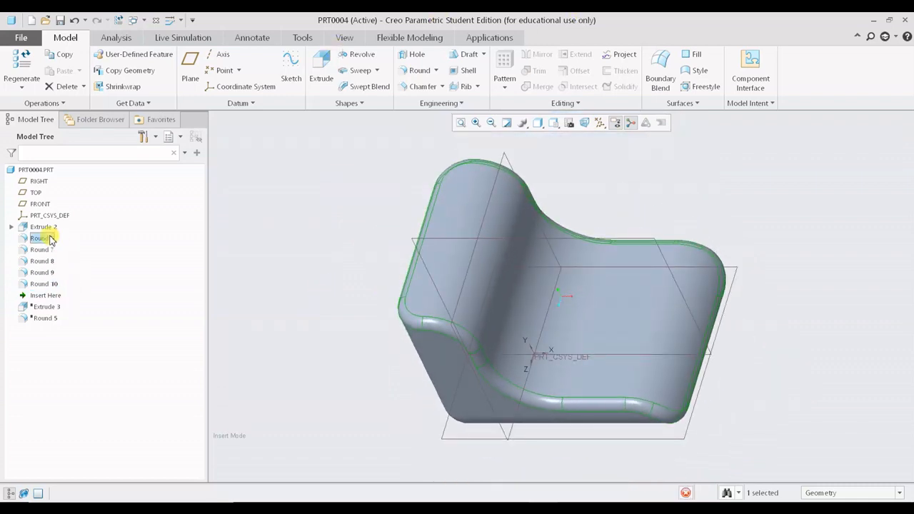
# - Delete Round 6 through Round 10 to return to the plain L-shaped block
pyautogui.press('Delete')
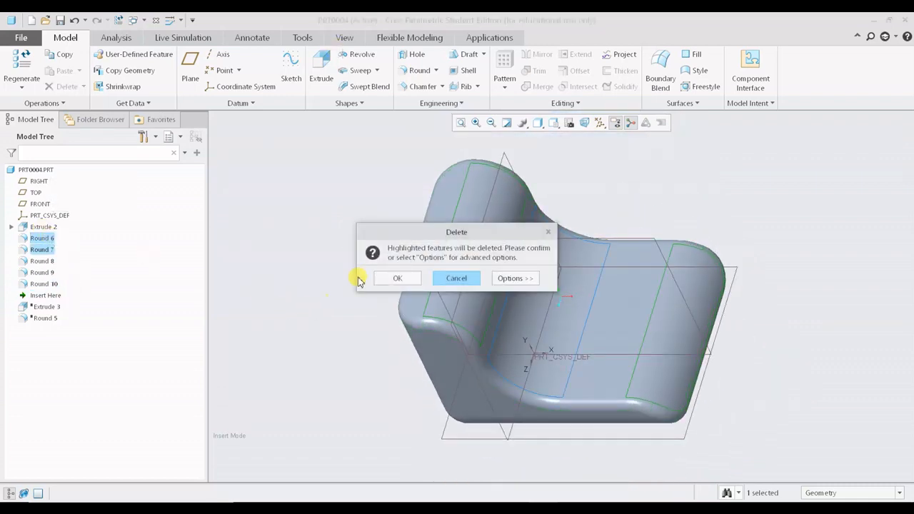
pyautogui.click(389, 277)
pyautogui.click(41, 239)
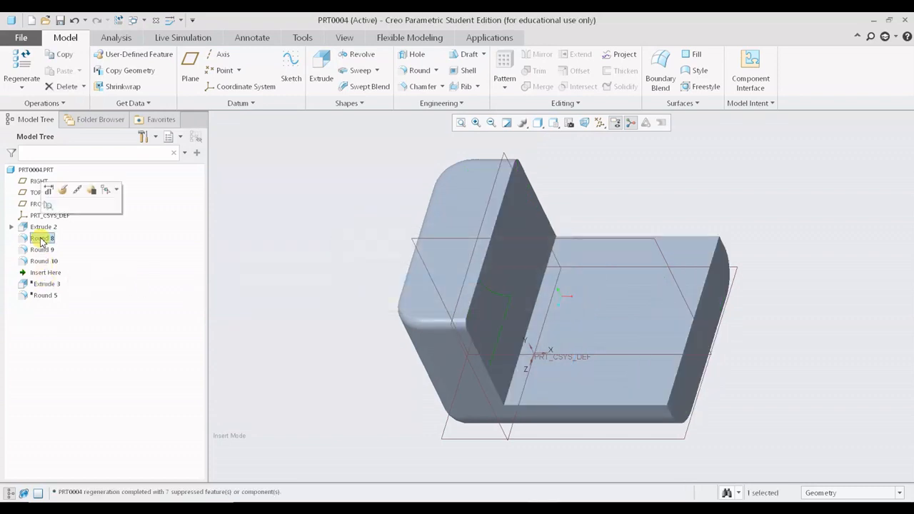
pyautogui.press('Delete')
pyautogui.click(397, 278)
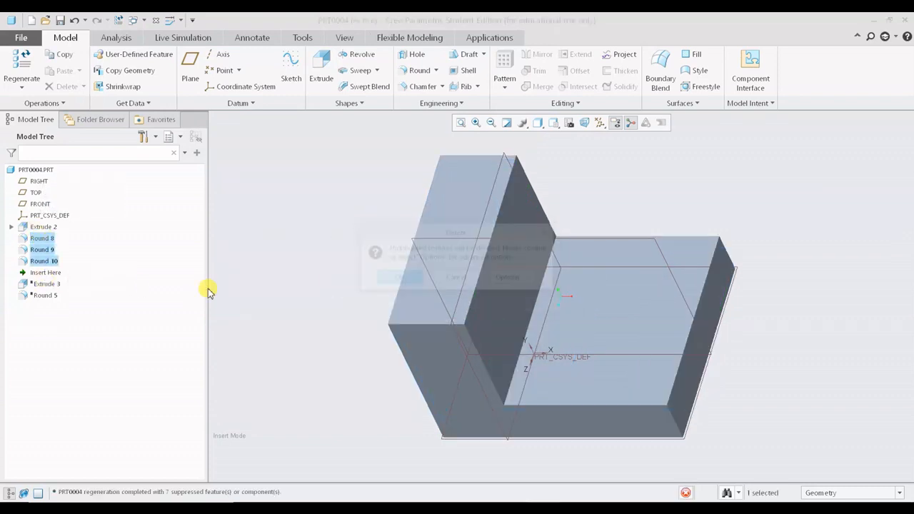
# - Delete the suppressed Extrude 3 and Round 5 features
pyautogui.press('Delete')
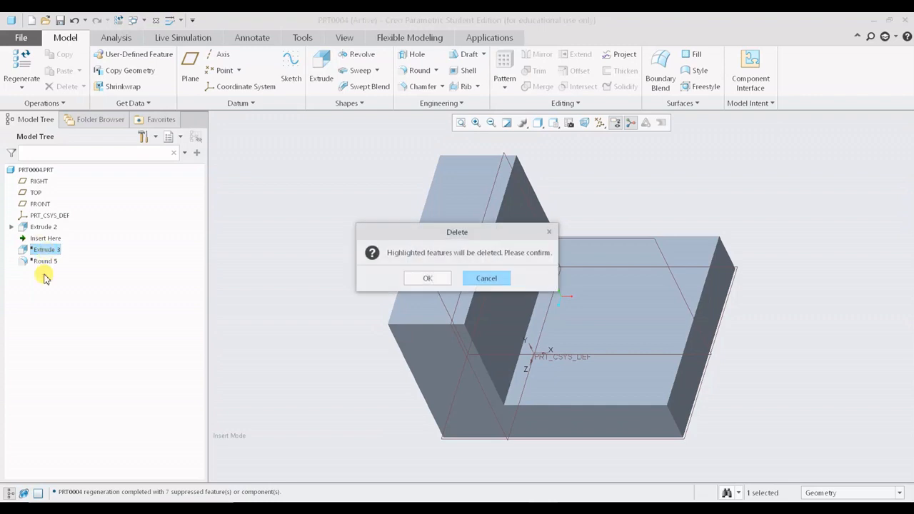
pyautogui.click(420, 284)
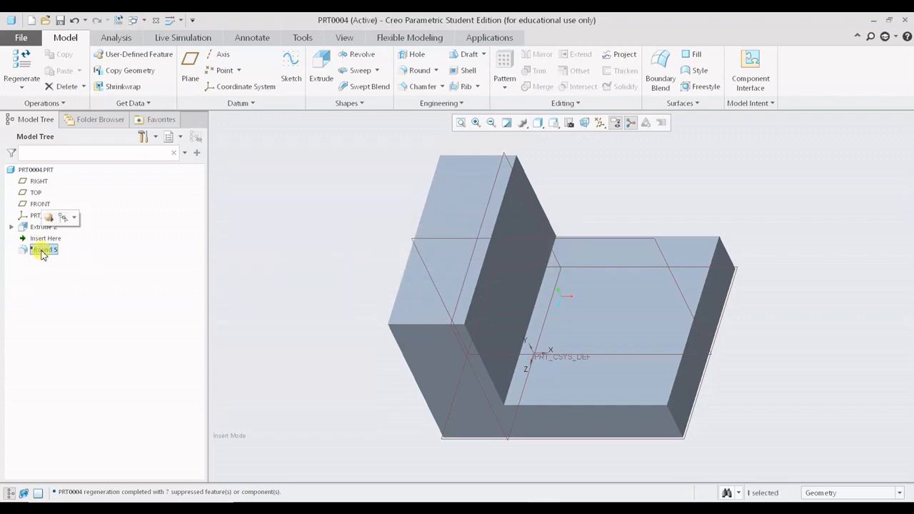
pyautogui.press('Delete')
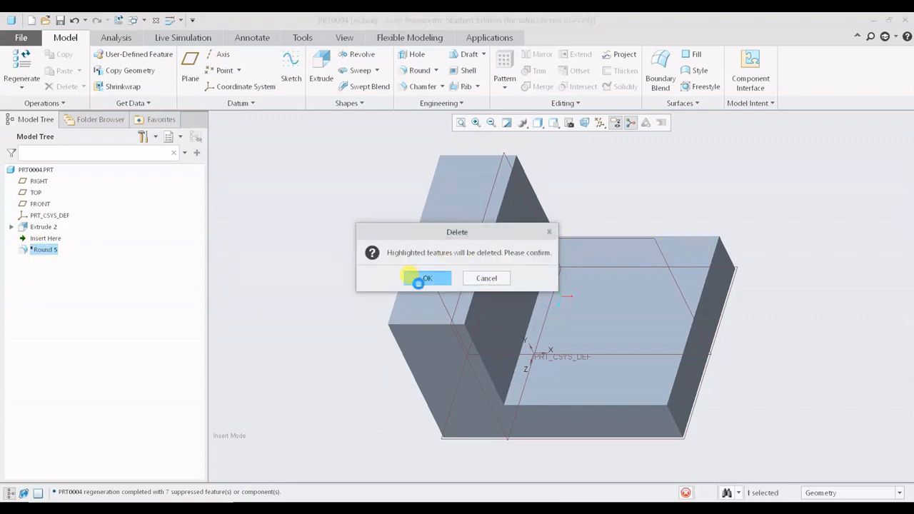
pyautogui.click(421, 279)
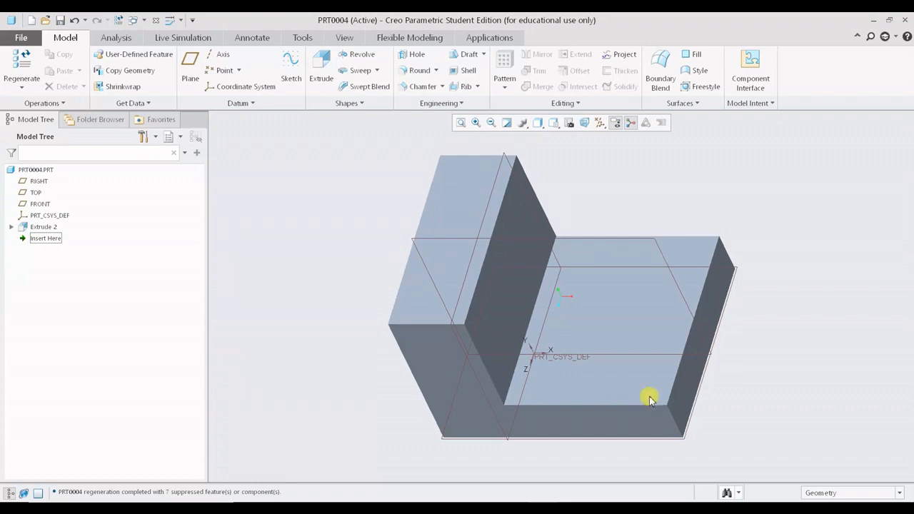
pyautogui.click(733, 214)
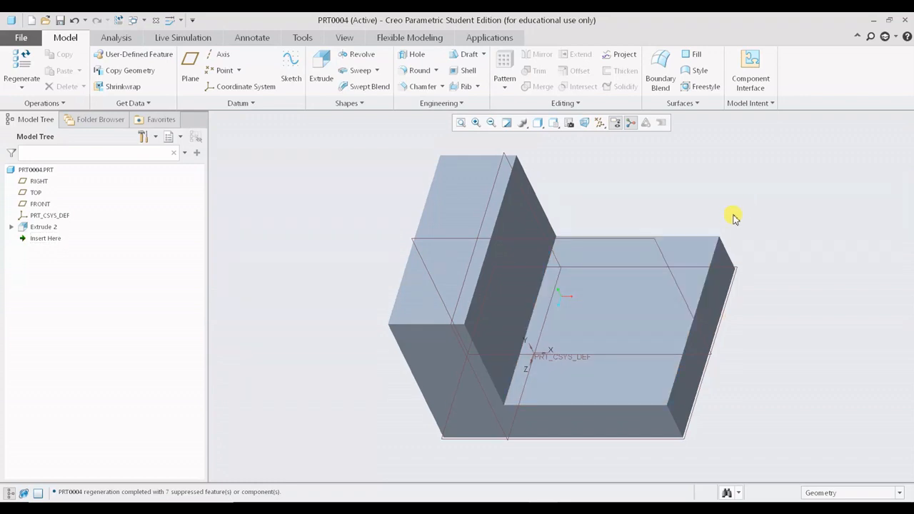
# - Round the inner corner edge between the upright wall and the base with a radius of about 27
pyautogui.click(417, 75)
pyautogui.scroll(-2, 539, 253)
pyautogui.click(532, 319)
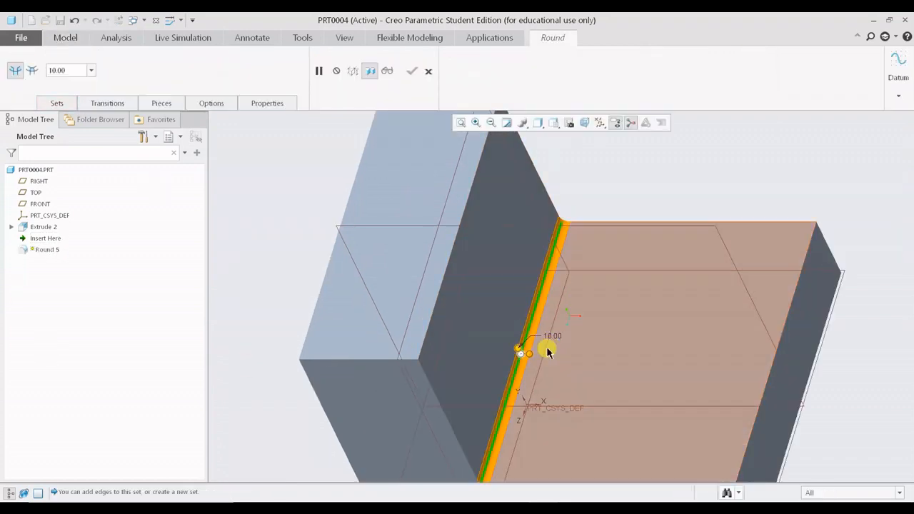
pyautogui.moveTo(529, 354); pyautogui.dragTo(546, 364)
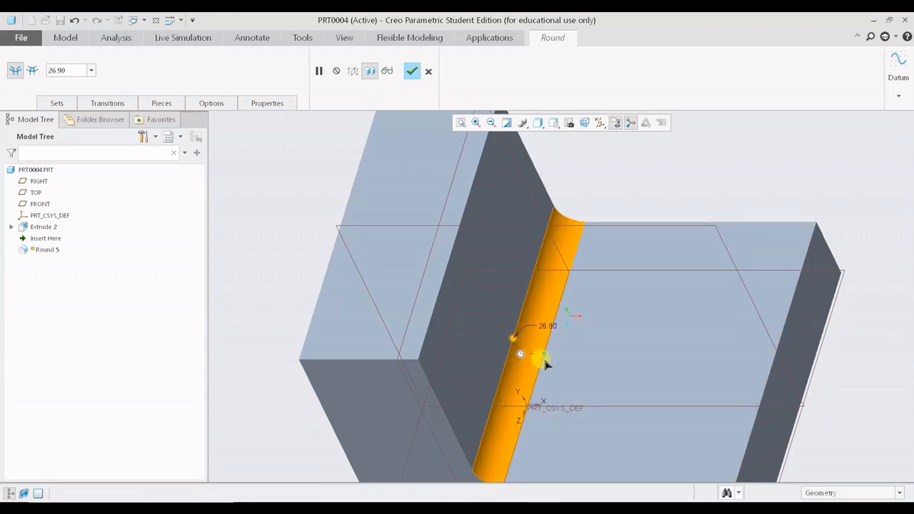
pyautogui.middleClick(750, 188)
# - Sketch a wavy spline across the full width of the upright wall's inner face and finish the sketch
pyautogui.moveTo(744, 198); pyautogui.dragTo(704, 184, button='middle')
pyautogui.click(455, 291)
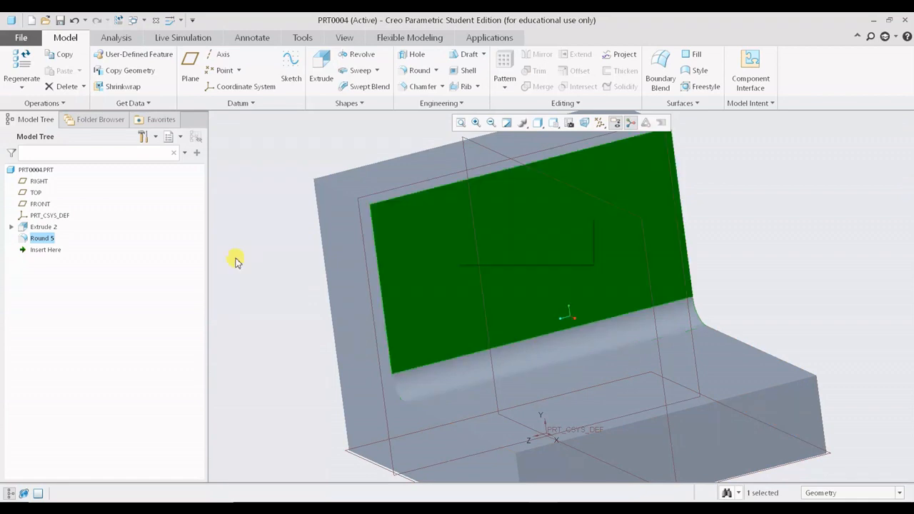
pyautogui.click(291, 71)
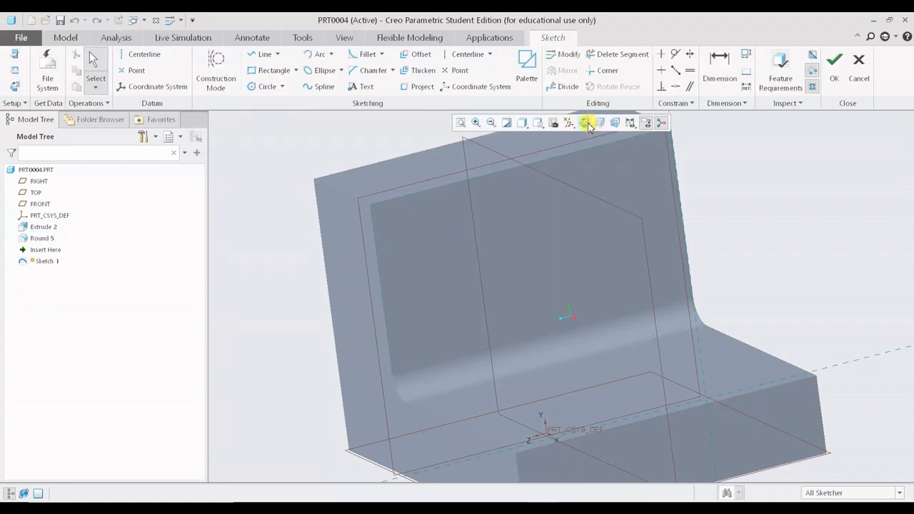
pyautogui.click(586, 124)
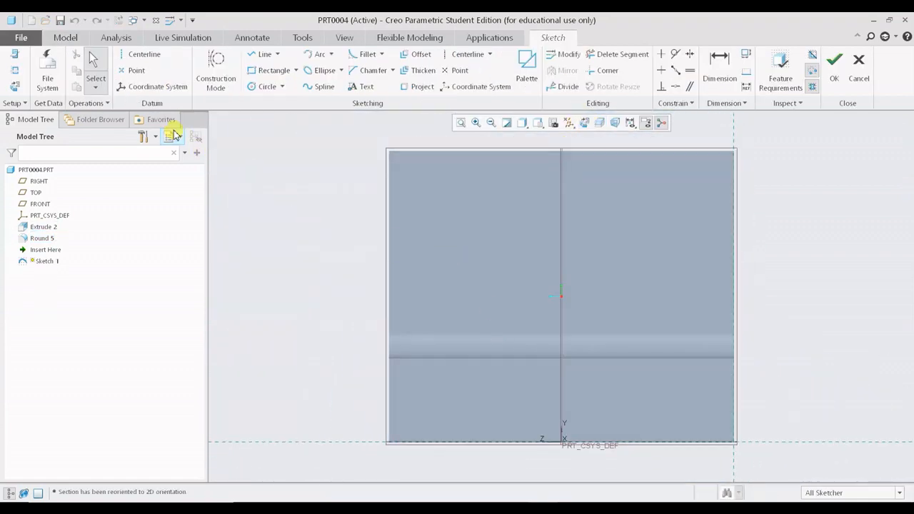
pyautogui.click(320, 87)
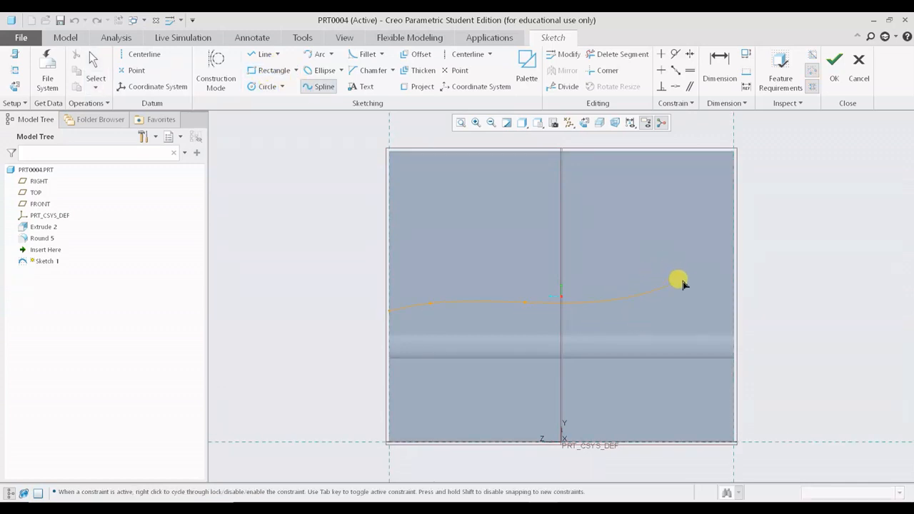
pyautogui.middleClick(741, 297)
pyautogui.middleClick(740, 297)
pyautogui.scroll(-1, 860, 266)
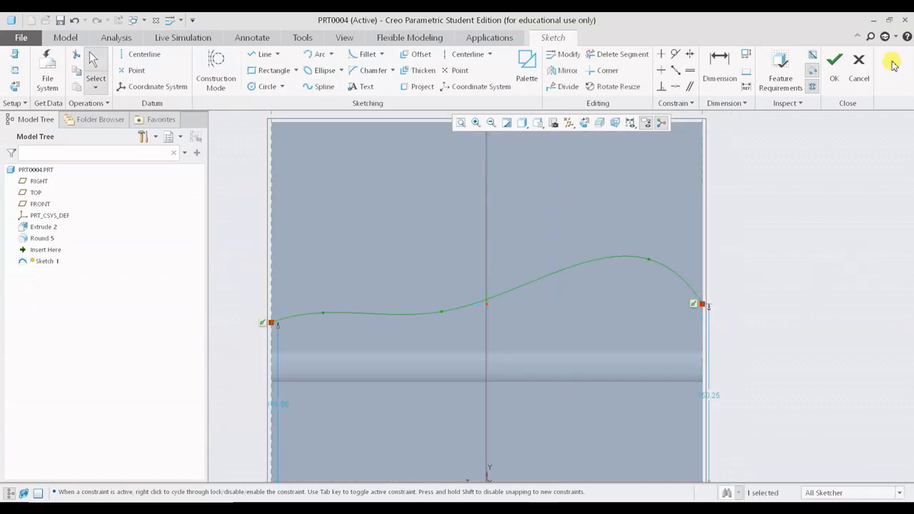
pyautogui.click(834, 62)
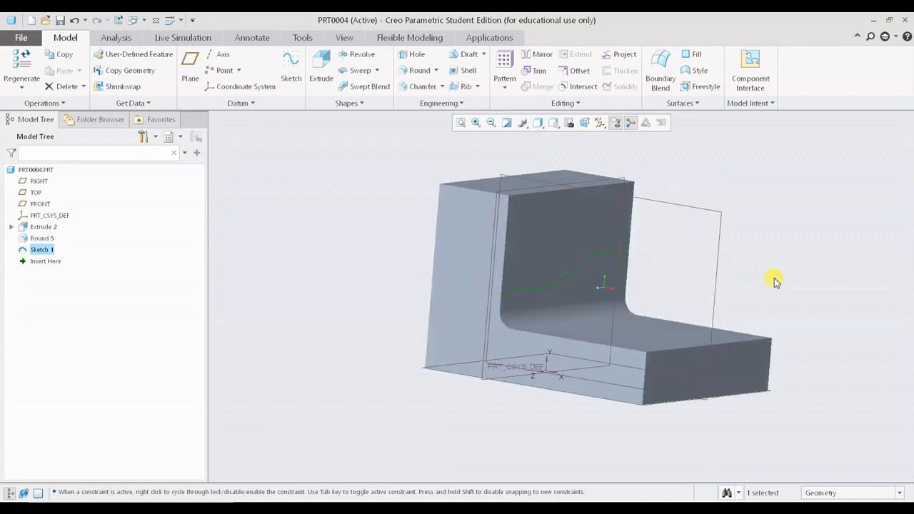
# - Delete the round at the inner corner, keeping the sketched spline
pyautogui.click(44, 239)
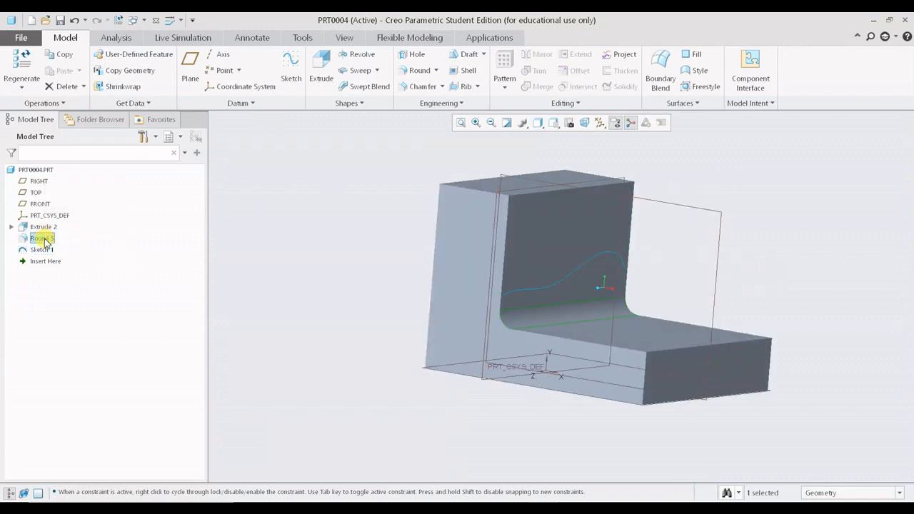
pyautogui.press('Delete')
pyautogui.click(431, 284)
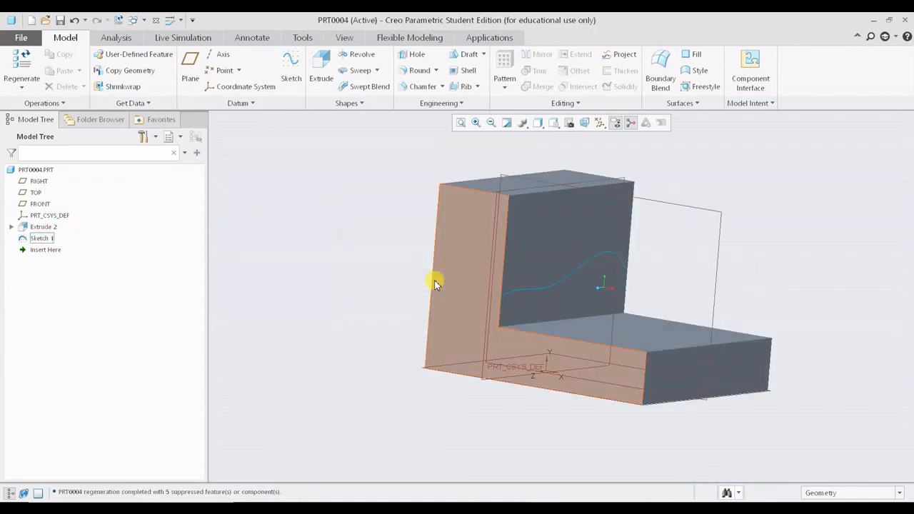
# - Start a new round on the inner corner edge below the spline with a radius of about 31
pyautogui.click(429, 75)
pyautogui.scroll(-5, 599, 261)
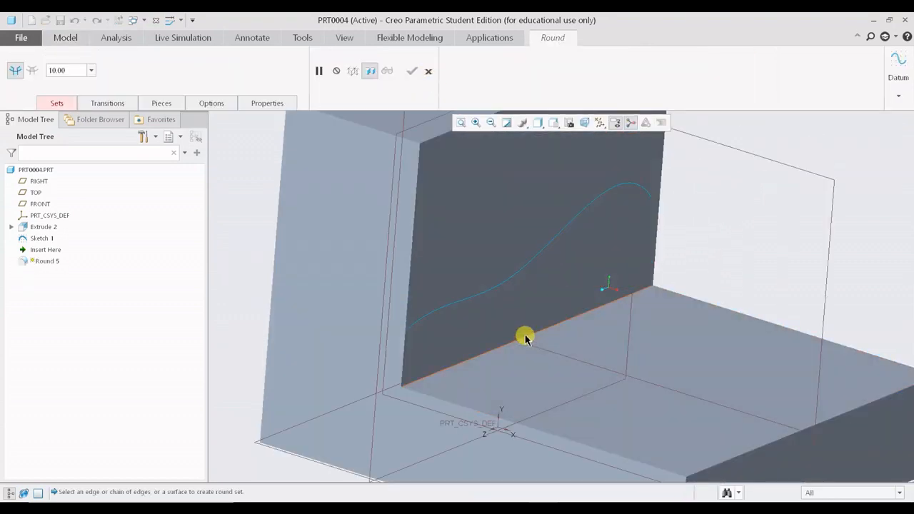
pyautogui.click(524, 339)
pyautogui.moveTo(529, 335); pyautogui.dragTo(544, 360)
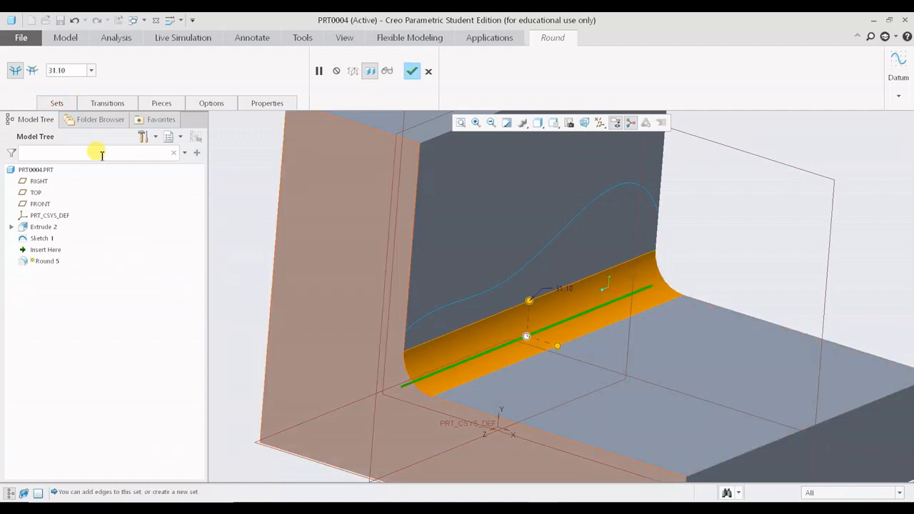
# - Change the inner corner round to Through curve, using the sketched spline as its driving curve
pyautogui.click(75, 104)
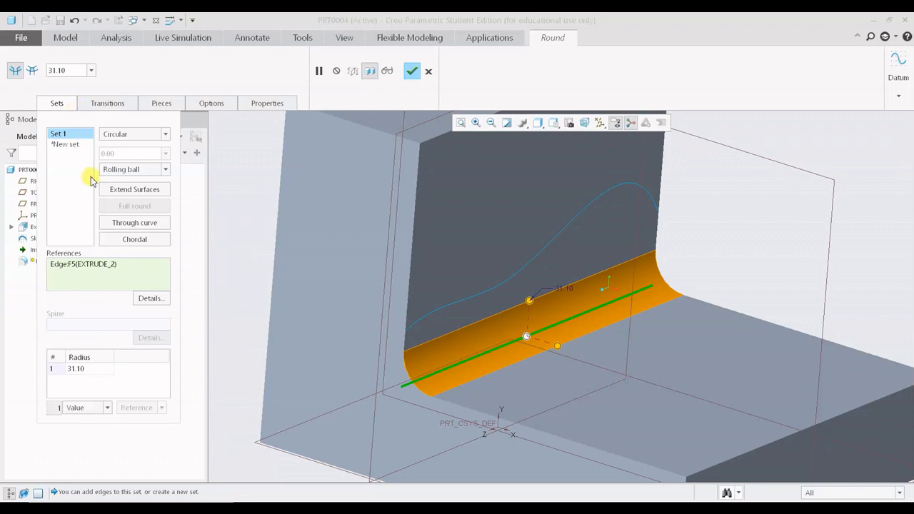
pyautogui.click(160, 225)
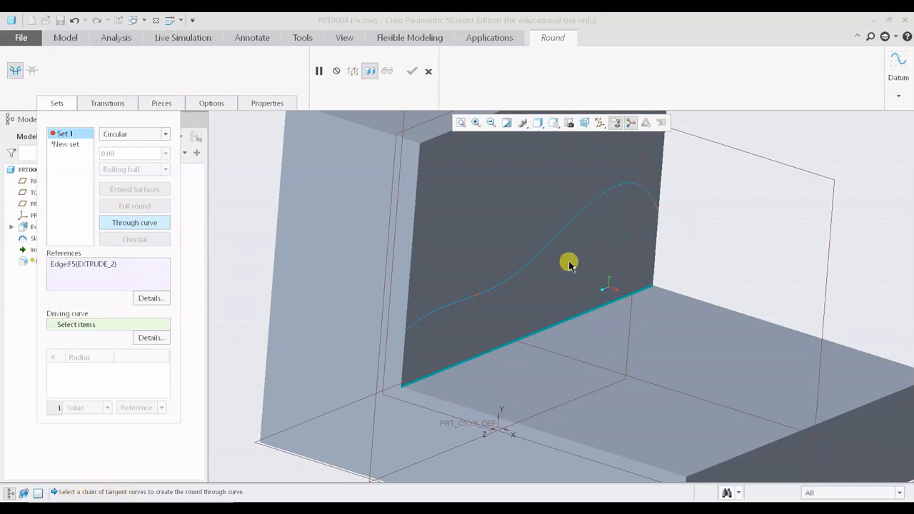
pyautogui.click(444, 308)
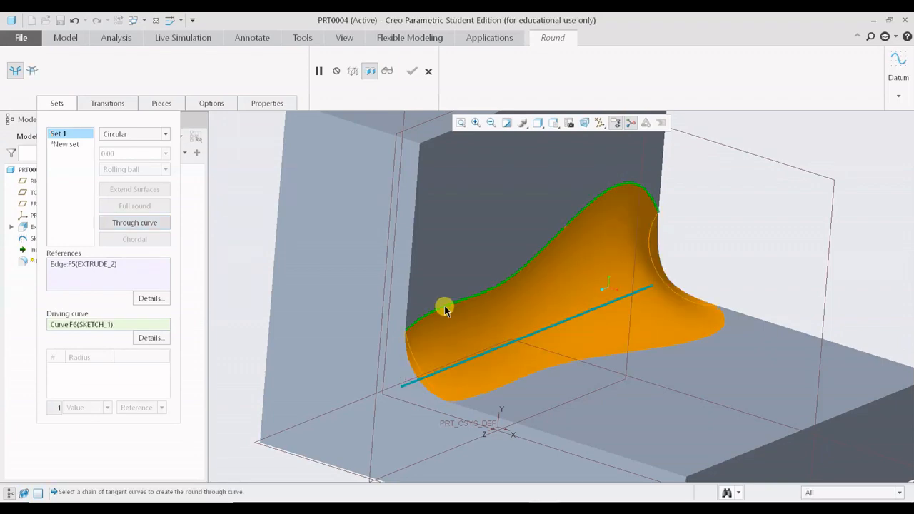
# - Complete the through-curve round on the inner corner
pyautogui.moveTo(669, 248)
pyautogui.mouseDown(button='middle')
pyautogui.moveTo(652, 235)
pyautogui.moveTo(604, 253)
pyautogui.moveTo(632, 295)
pyautogui.moveTo(617, 295)
pyautogui.moveTo(649, 261)
pyautogui.moveTo(673, 286)
pyautogui.moveTo(648, 310)
pyautogui.moveTo(648, 260)
pyautogui.moveTo(699, 247)
pyautogui.moveTo(700, 261)
pyautogui.moveTo(638, 294)
pyautogui.moveTo(628, 309)
pyautogui.moveTo(664, 262)
pyautogui.mouseUp(button='middle')
pyautogui.middleClick(807, 263)
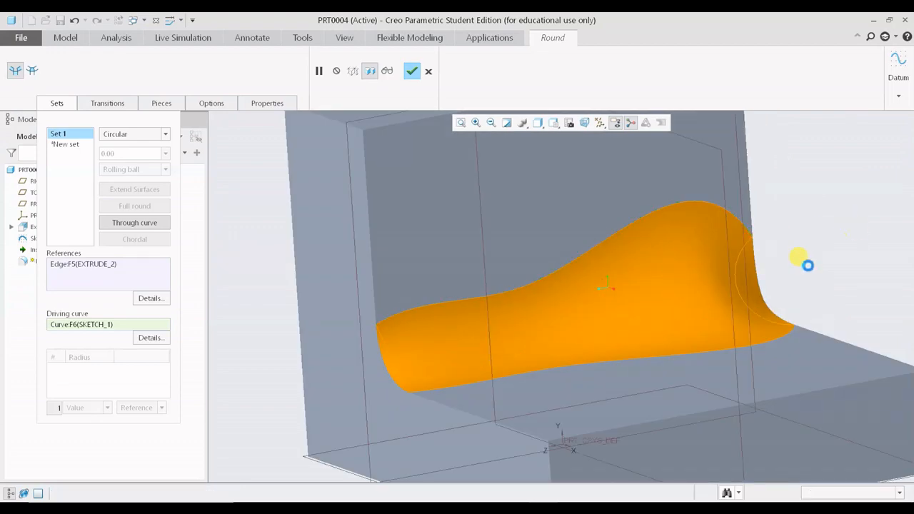
pyautogui.moveTo(791, 302); pyautogui.dragTo(758, 321, button='middle')
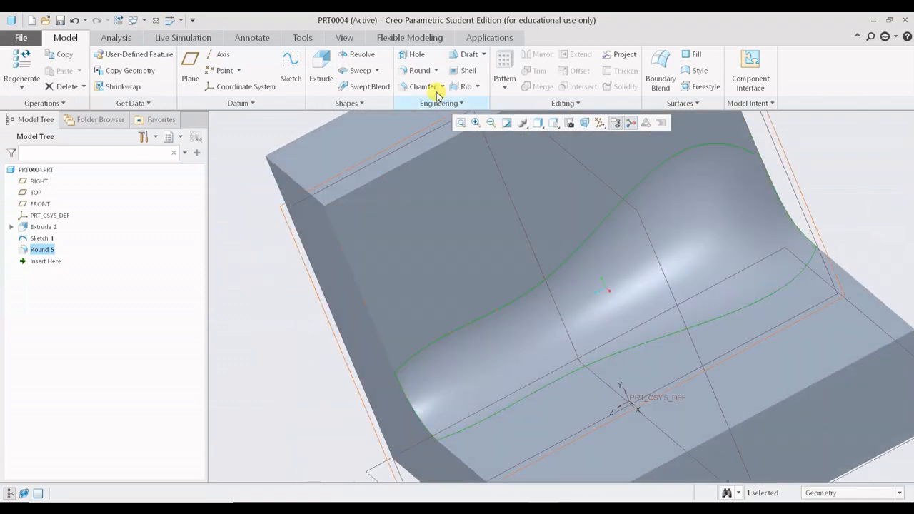
# - Round the front upper edge of the base with a constant radius of 37
pyautogui.click(418, 70)
pyautogui.moveTo(541, 200); pyautogui.dragTo(536, 247, button='middle')
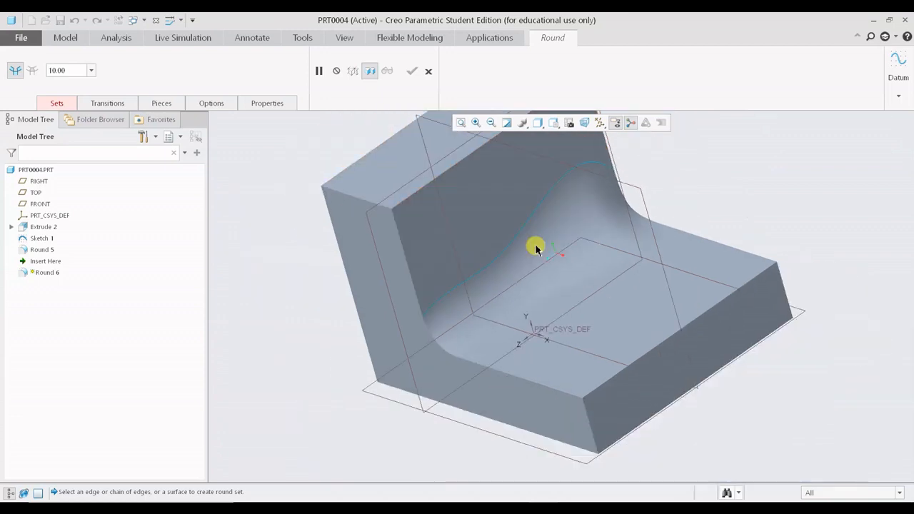
pyautogui.click(655, 343)
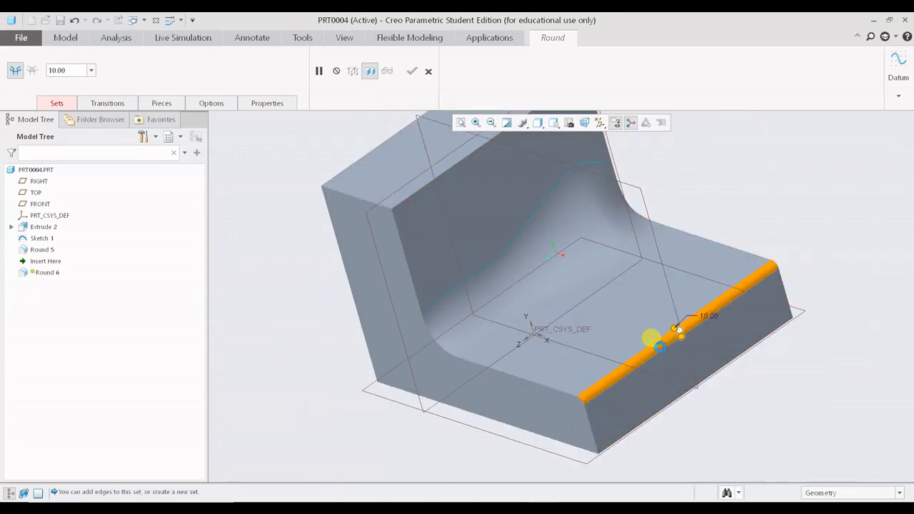
pyautogui.moveTo(682, 337); pyautogui.dragTo(691, 350)
pyautogui.moveTo(555, 269); pyautogui.dragTo(618, 233, button='middle')
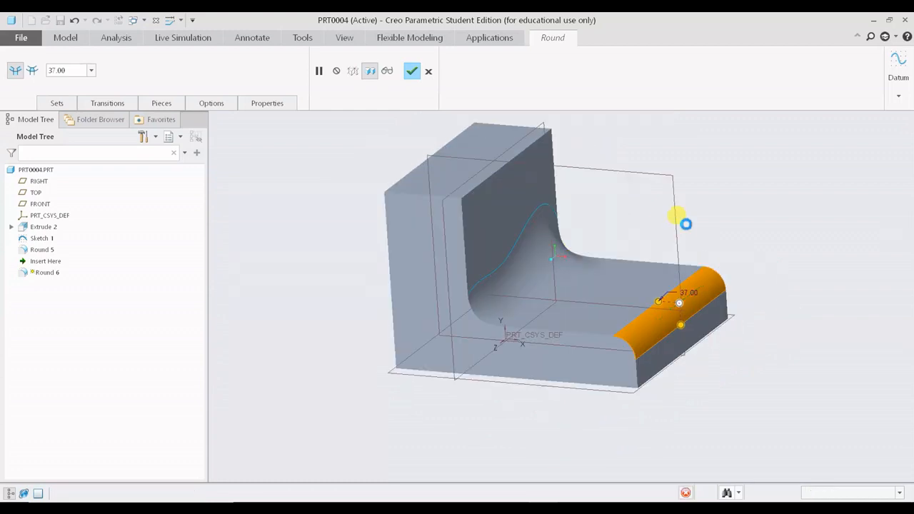
pyautogui.middleClick(635, 214)
# - Set the model's display style to Shading With Edges
pyautogui.click(537, 123)
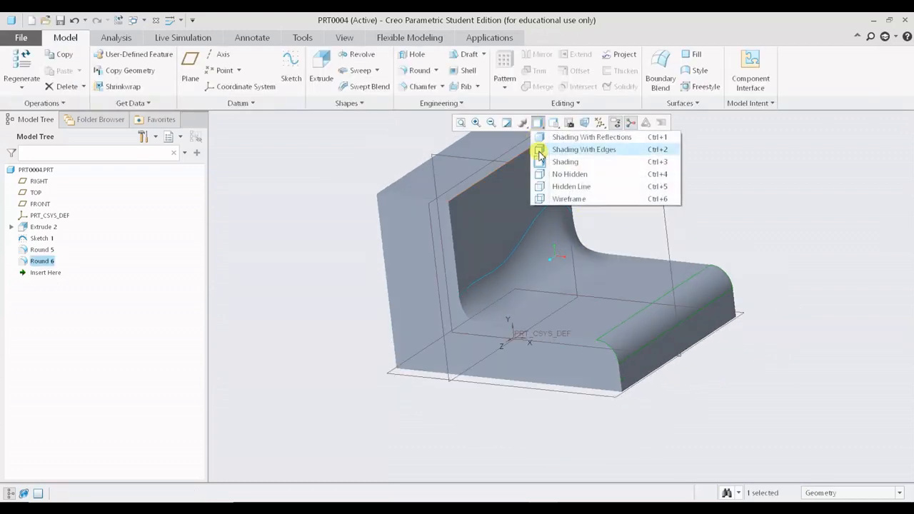
pyautogui.click(540, 149)
pyautogui.scroll(-3, 495, 320)
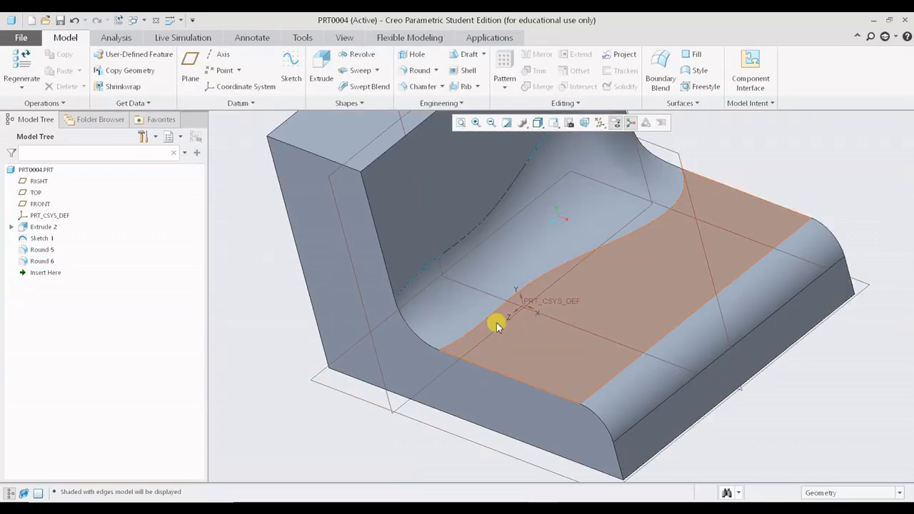
pyautogui.scroll(4, 502, 198)
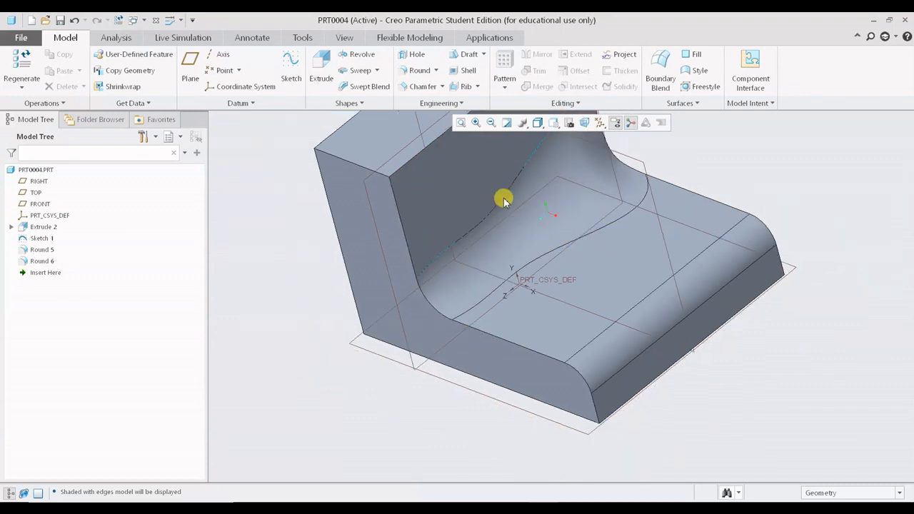
pyautogui.moveTo(573, 151)
pyautogui.mouseDown(button='middle')
pyautogui.moveTo(576, 224)
pyautogui.moveTo(534, 259)
pyautogui.moveTo(597, 210)
pyautogui.moveTo(543, 249)
pyautogui.moveTo(541, 207)
pyautogui.moveTo(585, 193)
pyautogui.moveTo(554, 204)
pyautogui.moveTo(540, 240)
pyautogui.moveTo(512, 202)
pyautogui.moveTo(528, 190)
pyautogui.moveTo(698, 344)
pyautogui.mouseUp(button='middle')
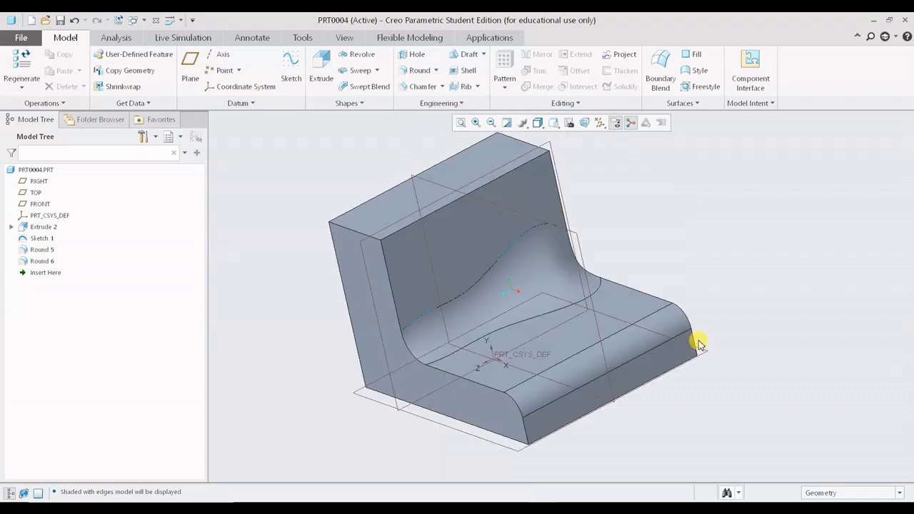
# - Start a round on the outer edge between the upright wall's back and the underside, with a radius of about 59.2
pyautogui.moveTo(664, 287)
pyautogui.mouseDown(button='middle')
pyautogui.moveTo(690, 265)
pyautogui.moveTo(780, 259)
pyautogui.moveTo(799, 225)
pyautogui.moveTo(628, 255)
pyautogui.moveTo(759, 207)
pyautogui.moveTo(716, 223)
pyautogui.moveTo(740, 206)
pyautogui.mouseUp(button='middle')
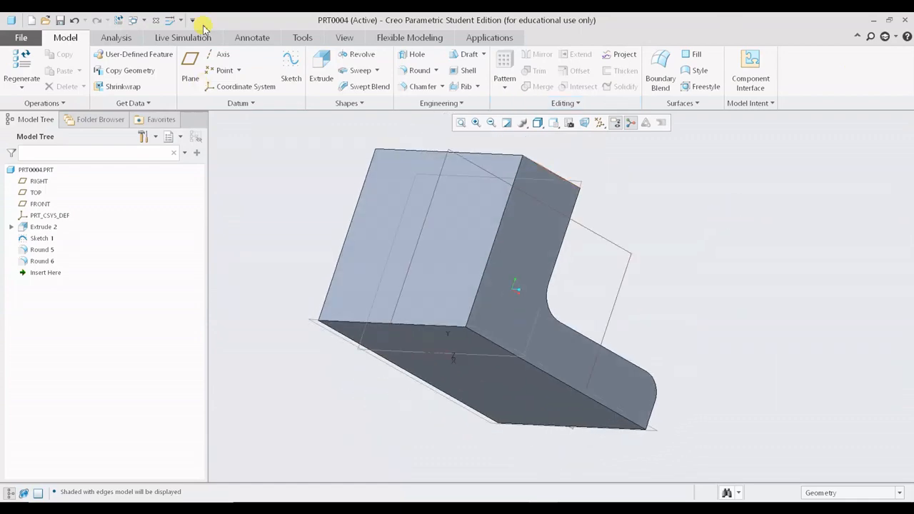
pyautogui.click(422, 69)
pyautogui.moveTo(489, 167); pyautogui.dragTo(500, 189, button='middle')
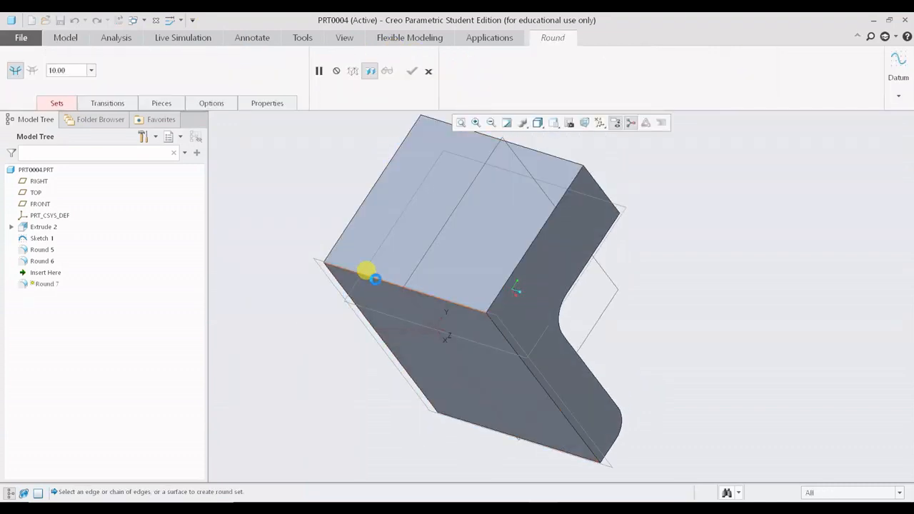
pyautogui.click(370, 275)
pyautogui.scroll(-2, 388, 302)
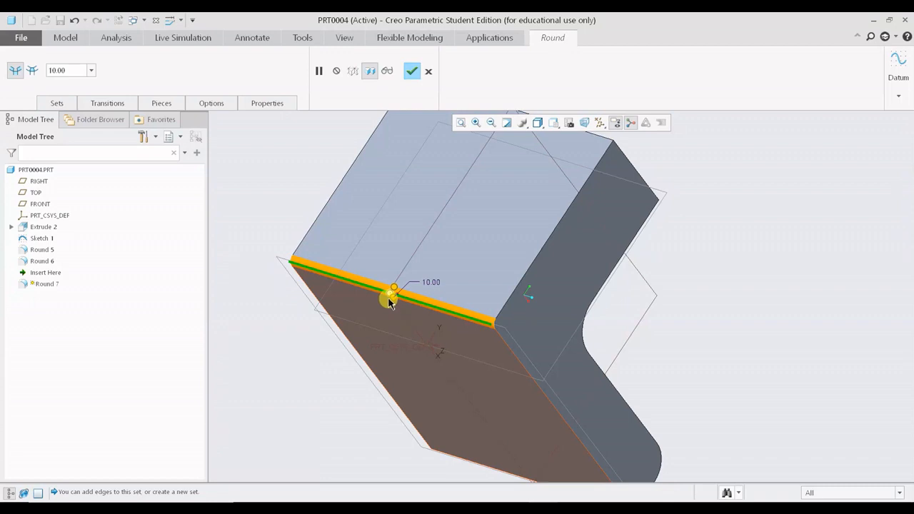
pyautogui.moveTo(379, 298); pyautogui.dragTo(401, 322)
pyautogui.scroll(-2, 548, 323)
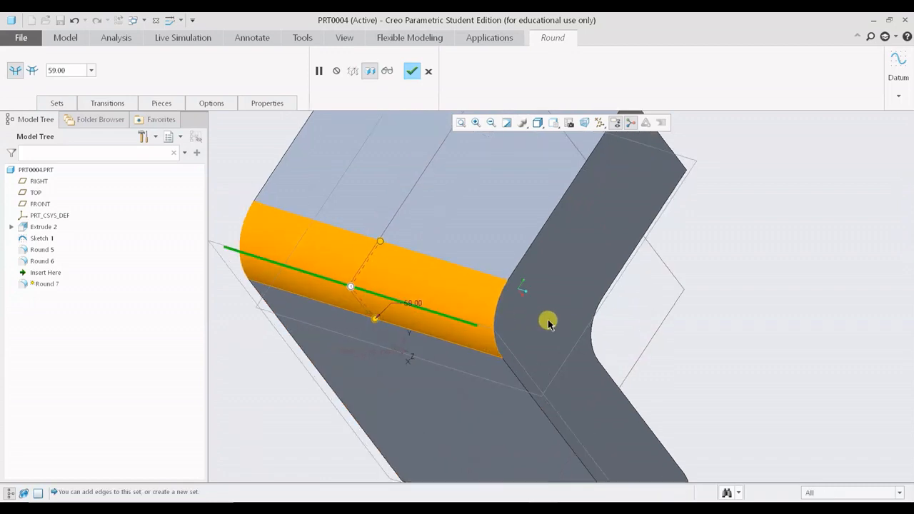
pyautogui.scroll(-2, 548, 323)
pyautogui.keyDown('shift'); pyautogui.moveTo(340, 312); pyautogui.dragTo(388, 314, button='middle'); pyautogui.keyUp('shift')
pyautogui.moveTo(397, 322)
pyautogui.mouseDown()
pyautogui.moveTo(403, 329)
pyautogui.moveTo(394, 311)
pyautogui.moveTo(404, 323)
pyautogui.mouseUp()
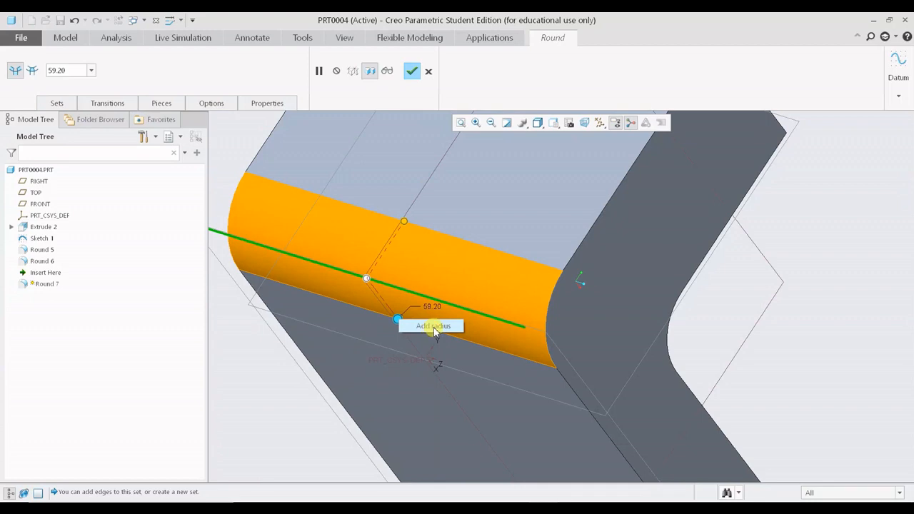
# - Add a second radius to make the back edge round variable, and reduce the radius at one end to about 20.3
pyautogui.click(433, 326)
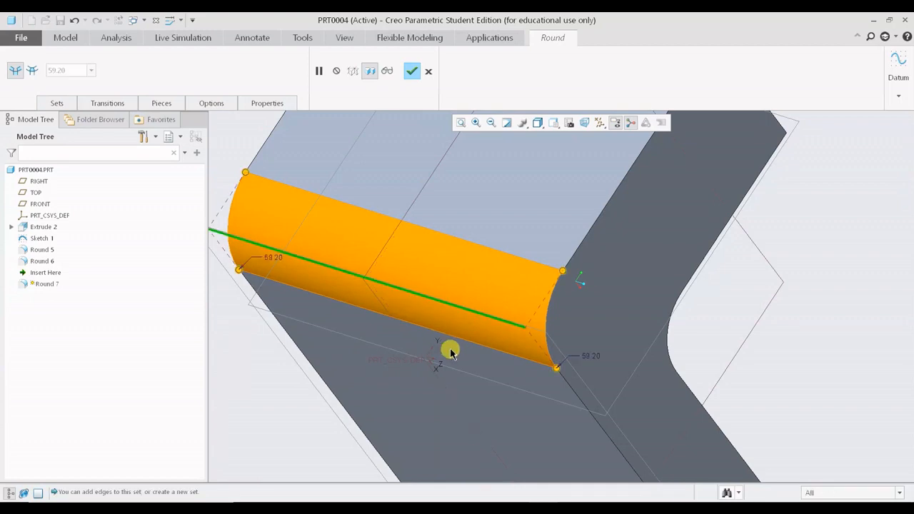
pyautogui.keyDown('shift'); pyautogui.moveTo(450, 352); pyautogui.dragTo(514, 359, button='middle'); pyautogui.keyUp('shift')
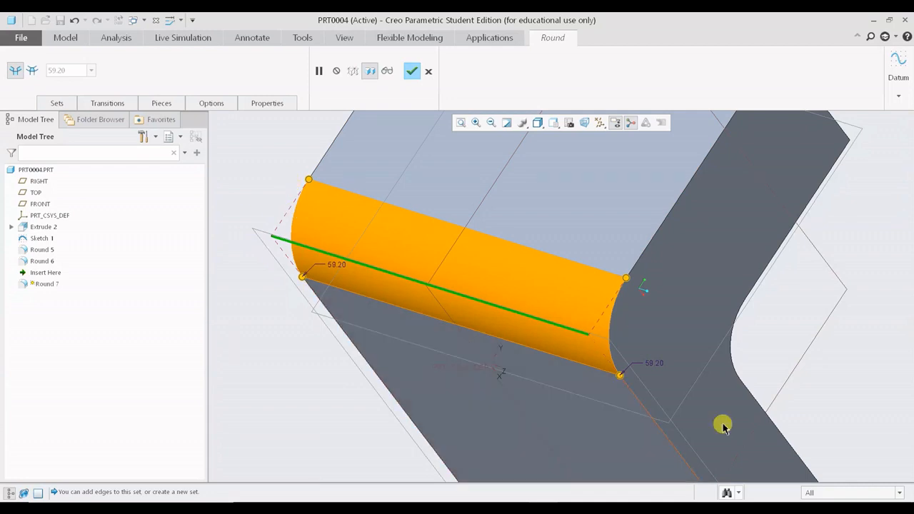
pyautogui.moveTo(620, 376); pyautogui.dragTo(600, 346)
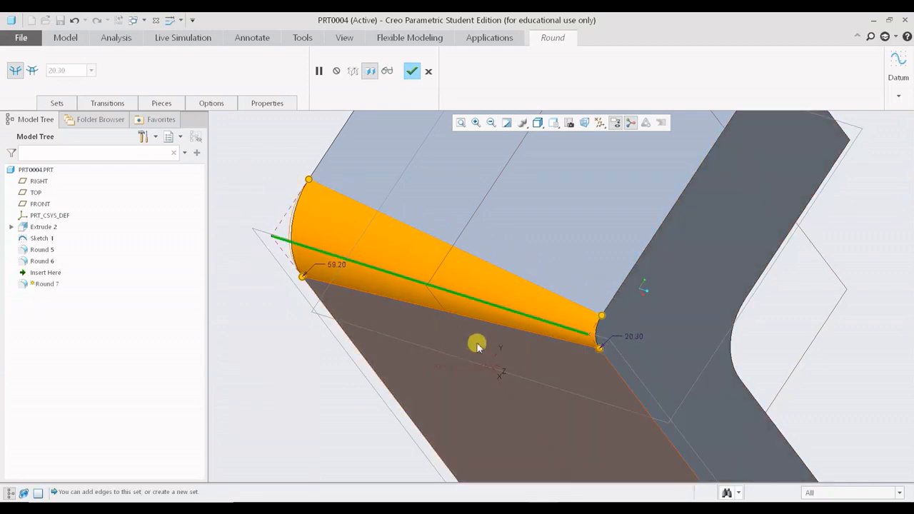
pyautogui.moveTo(479, 346); pyautogui.dragTo(490, 362, button='middle')
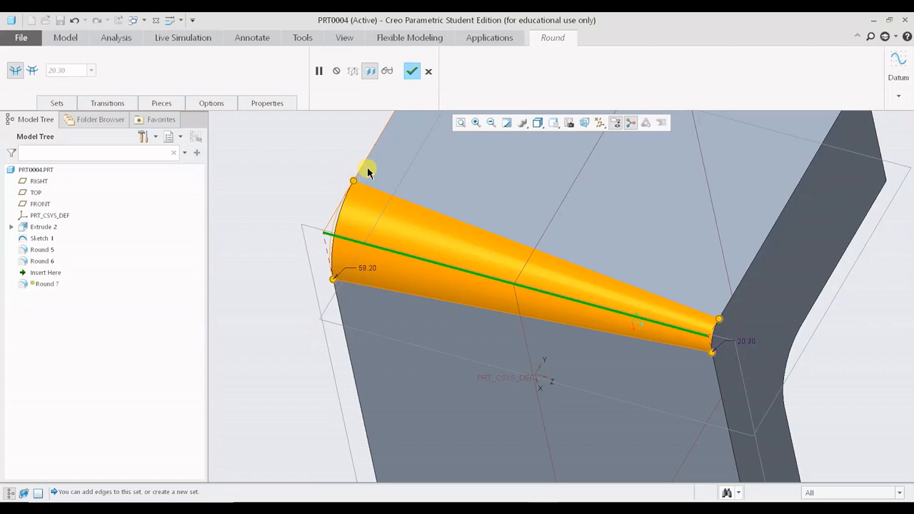
# - Enlarge the end radii of the back edge round to about 124.9 and 198.7, and complete the round
pyautogui.moveTo(355, 178); pyautogui.dragTo(411, 139)
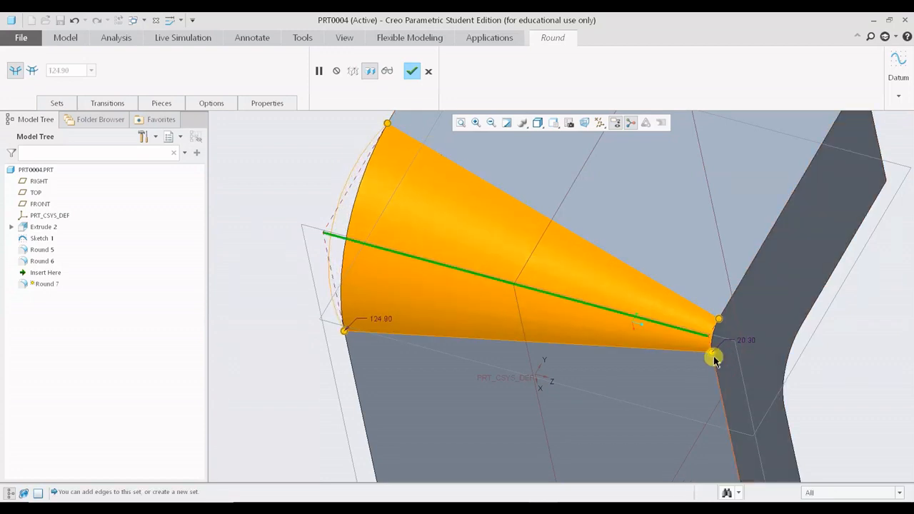
pyautogui.moveTo(711, 351); pyautogui.dragTo(763, 492)
pyautogui.moveTo(705, 360); pyautogui.dragTo(434, 350, button='middle')
pyautogui.middleClick(430, 244)
pyautogui.moveTo(693, 306); pyautogui.dragTo(400, 306, button='middle')
# - Redefine the variable back edge round, adding an intermediate radius located at a ratio of 0.75 along the edge
pyautogui.click(43, 273)
pyautogui.rightClick(46, 274)
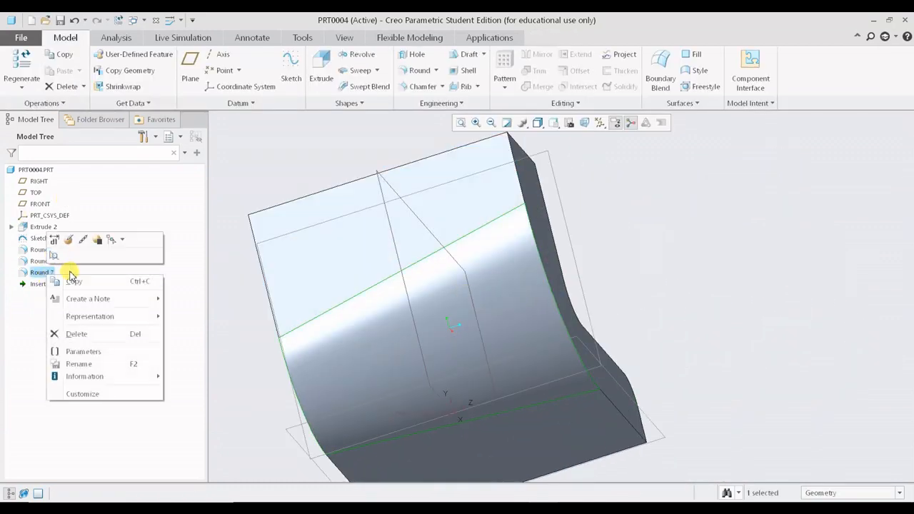
pyautogui.click(68, 241)
pyautogui.moveTo(592, 351); pyautogui.dragTo(509, 321, button='middle')
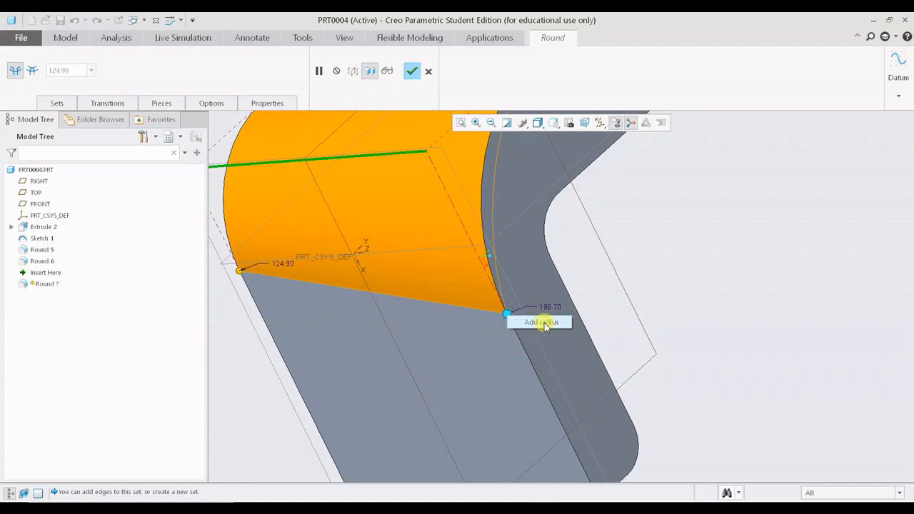
pyautogui.click(542, 322)
pyautogui.moveTo(536, 312); pyautogui.dragTo(557, 312, button='middle')
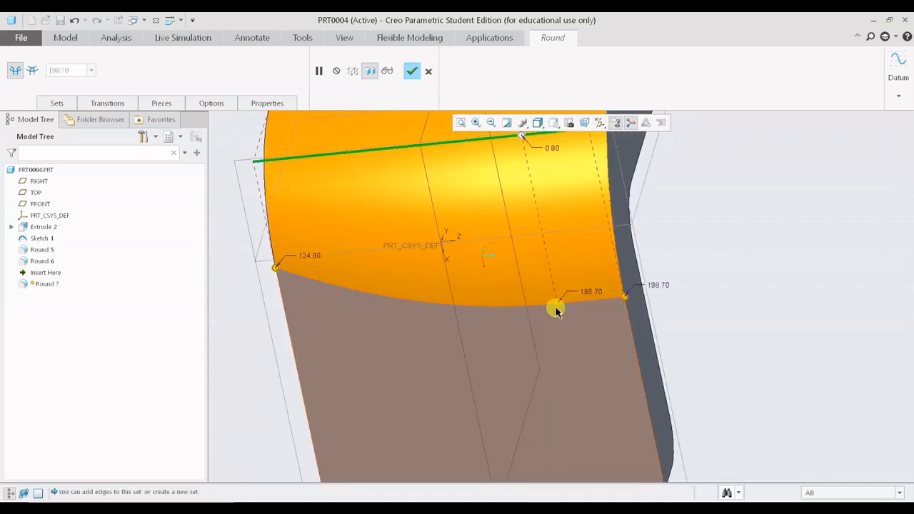
pyautogui.moveTo(541, 272); pyautogui.dragTo(539, 214, button='middle')
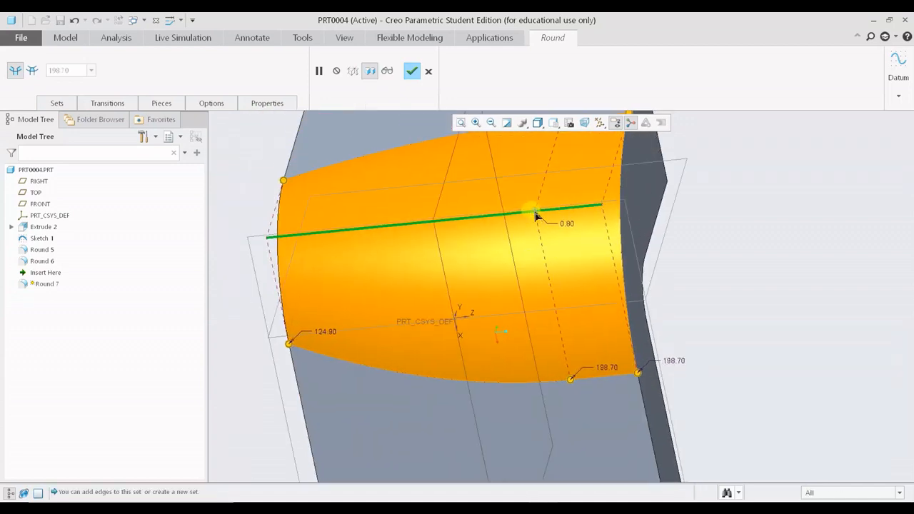
pyautogui.moveTo(536, 216); pyautogui.dragTo(476, 229)
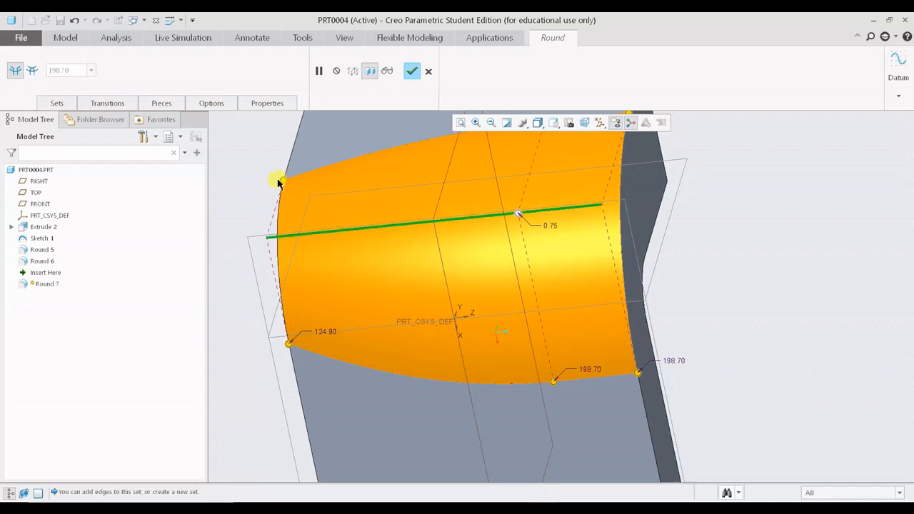
# - Reduce the end radii to about 20.4 and 58.8, and the intermediate radius to about 62.7
pyautogui.moveTo(284, 184); pyautogui.dragTo(280, 246)
pyautogui.keyDown('shift'); pyautogui.moveTo(477, 234); pyautogui.dragTo(418, 339, button='middle'); pyautogui.keyUp('shift')
pyautogui.scroll(2, 536, 266)
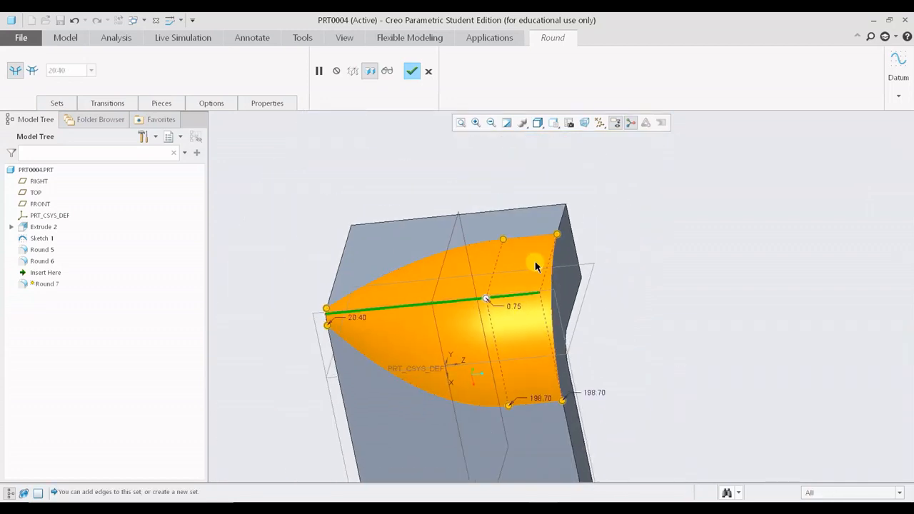
pyautogui.keyDown('shift'); pyautogui.moveTo(536, 267); pyautogui.dragTo(537, 235, button='middle'); pyautogui.keyUp('shift')
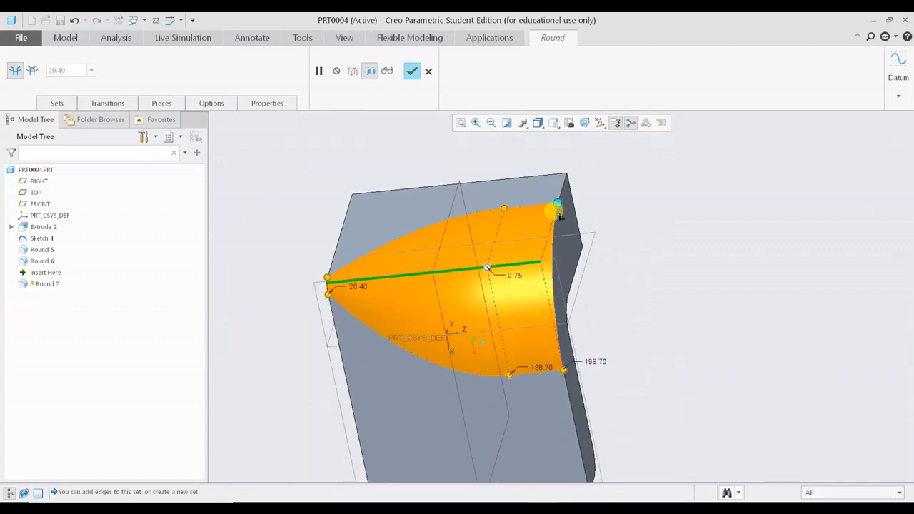
pyautogui.moveTo(559, 215); pyautogui.dragTo(553, 235)
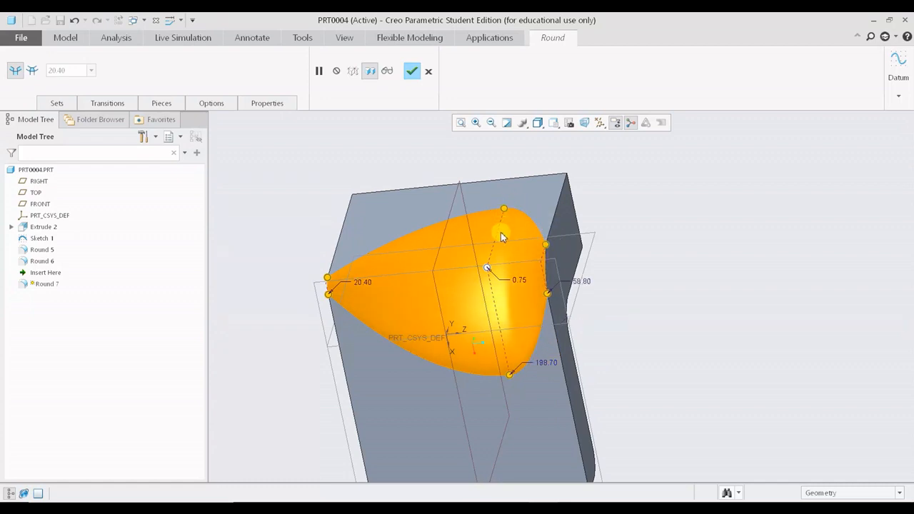
pyautogui.moveTo(493, 221); pyautogui.dragTo(498, 282)
pyautogui.scroll(-3, 497, 216)
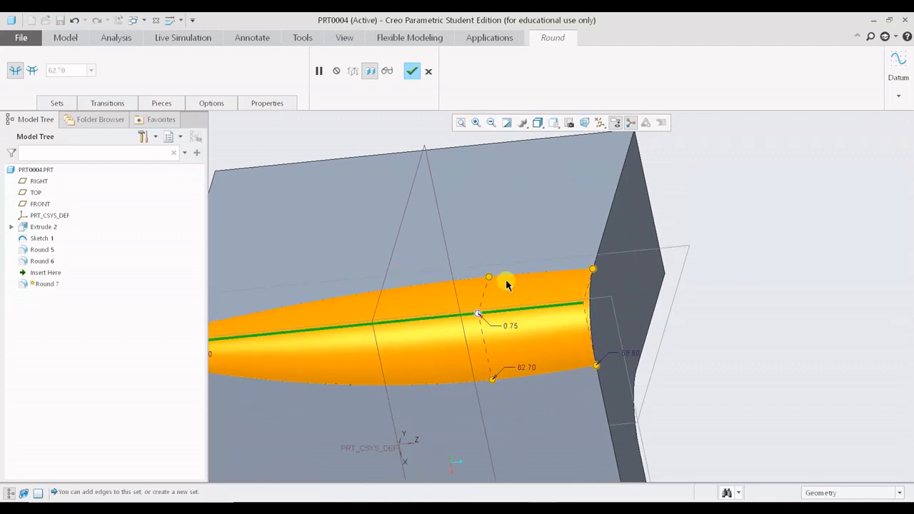
# - Move the intermediate radius along the back edge to a ratio of 0.65
pyautogui.scroll(2, 507, 285)
pyautogui.moveTo(511, 285)
pyautogui.mouseDown(button='middle')
pyautogui.moveTo(523, 283)
pyautogui.moveTo(469, 333)
pyautogui.moveTo(519, 284)
pyautogui.mouseUp(button='middle')
pyautogui.scroll(-2, 519, 283)
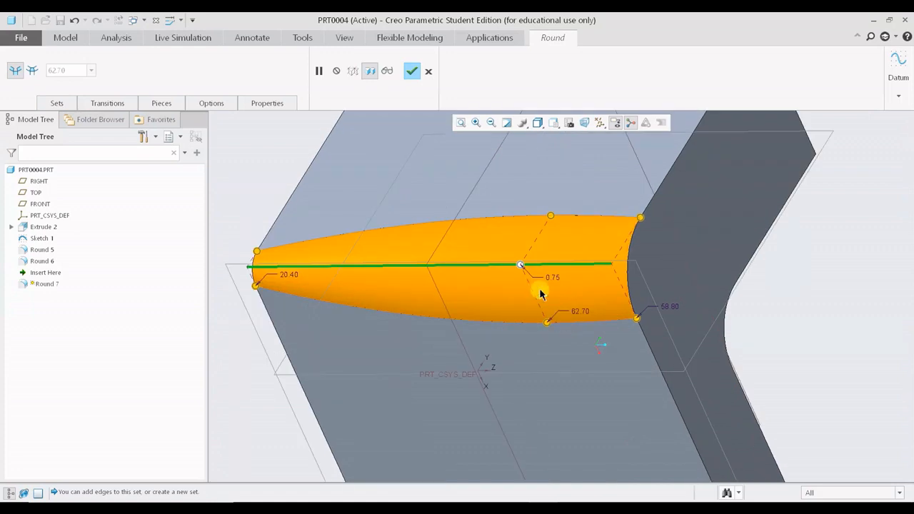
pyautogui.moveTo(520, 268); pyautogui.dragTo(441, 276)
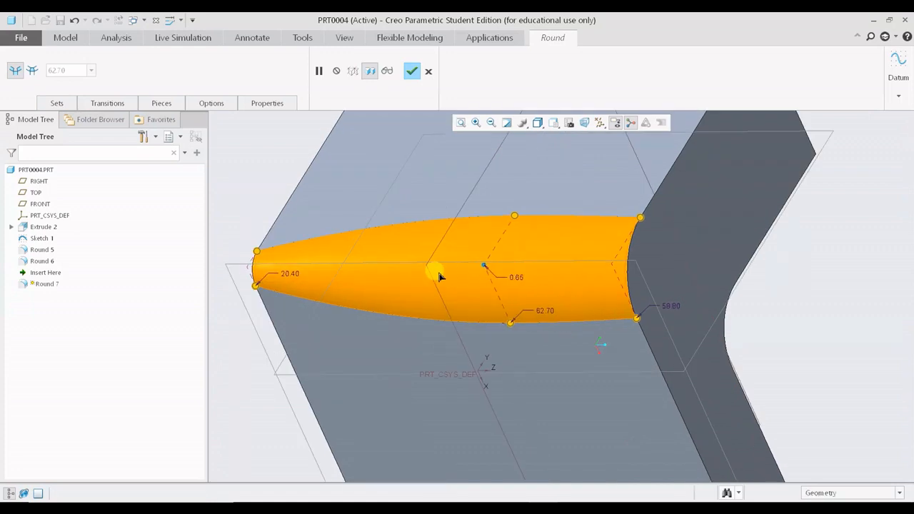
# - Enlarge the intermediate radius so the round bulges between its ends, and complete the redefined round
pyautogui.scroll(-3, 508, 322)
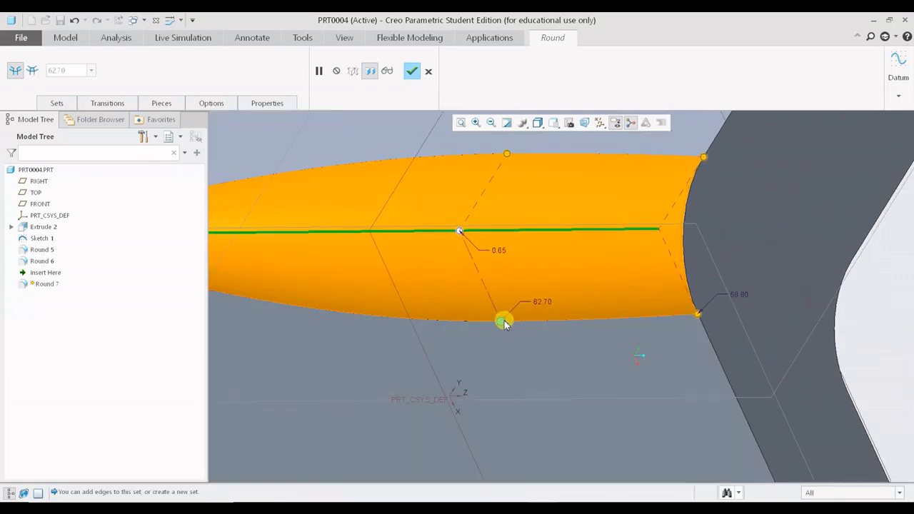
pyautogui.moveTo(505, 329); pyautogui.dragTo(524, 363)
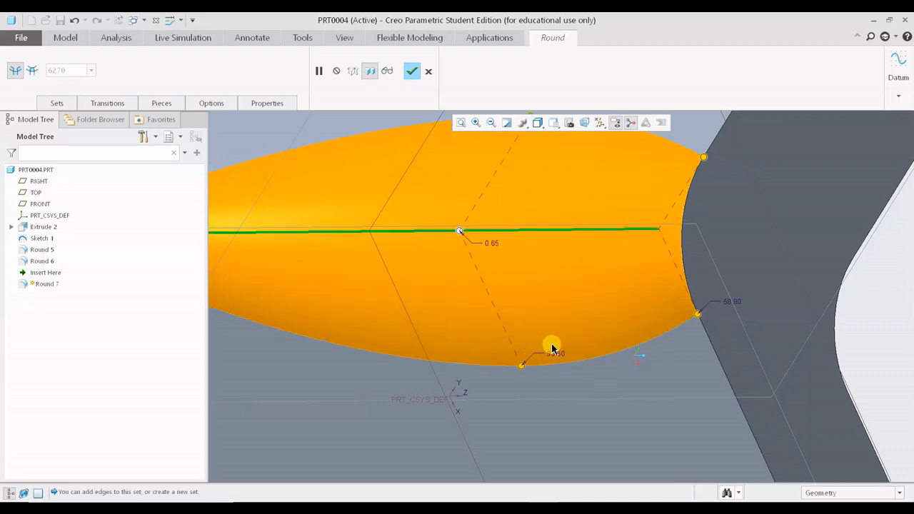
pyautogui.scroll(3, 584, 343)
pyautogui.moveTo(621, 329); pyautogui.dragTo(491, 359, button='middle')
pyautogui.middleClick(655, 348)
pyautogui.moveTo(618, 365); pyautogui.dragTo(536, 325, button='middle')
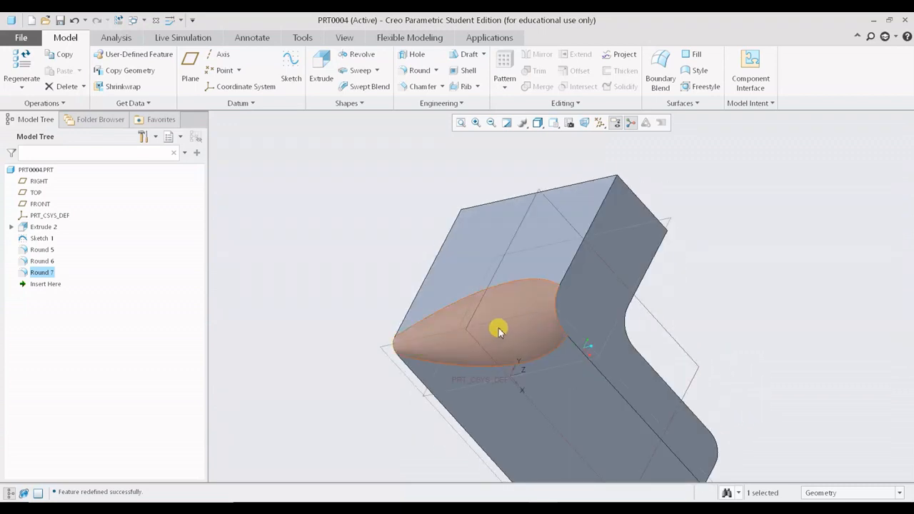